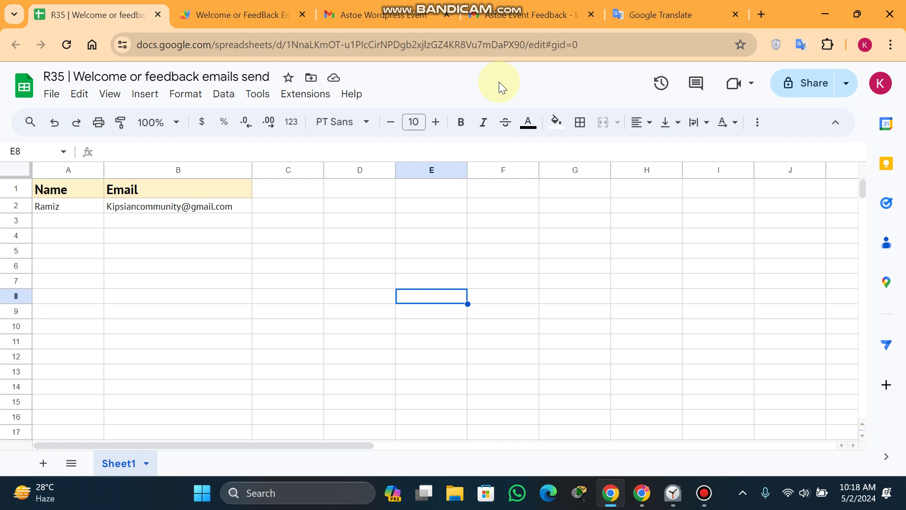
- Switch to the 'Welcome or FeedBack Email Send' Apps Script project to view the welcomeMessage code in Code.gs
left_click(255, 13)
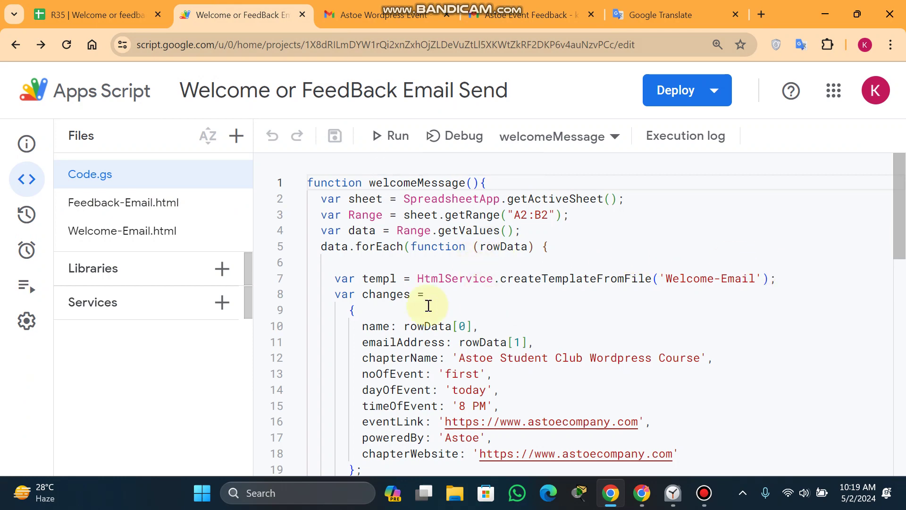
- Pass through the spreadsheet to the Google Translate page with the SEND BULK EMAILS headline
left_click(118, 14)
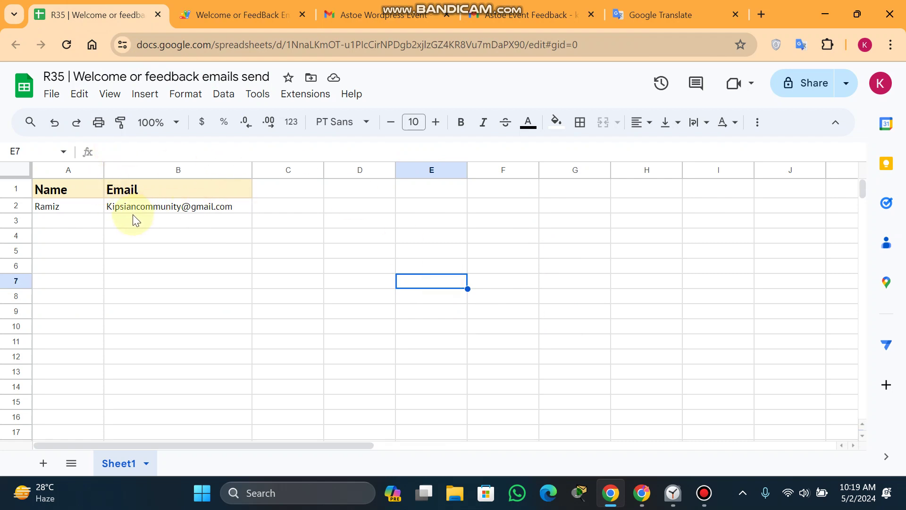
mouse_move(169, 206)
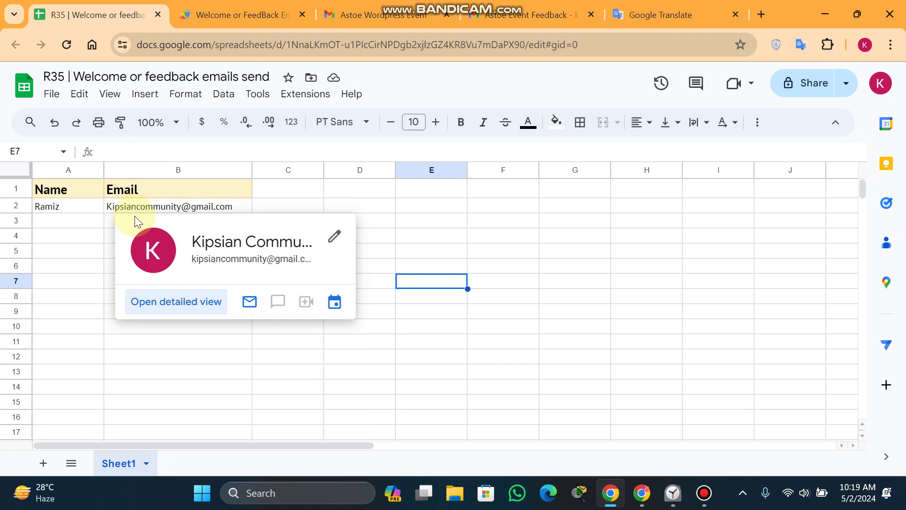
left_click(652, 14)
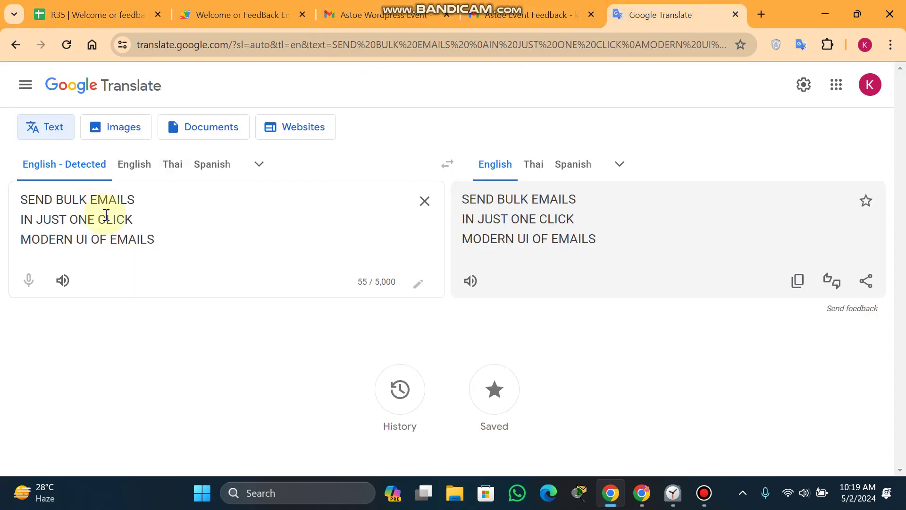
- Highlight each headline line in turn: SEND BULK EMAILS, IN JUST ONE CLICK, MODERN UI OF EMAILS
left_click(117, 199)
left_click_drag(155, 198, 24, 196)
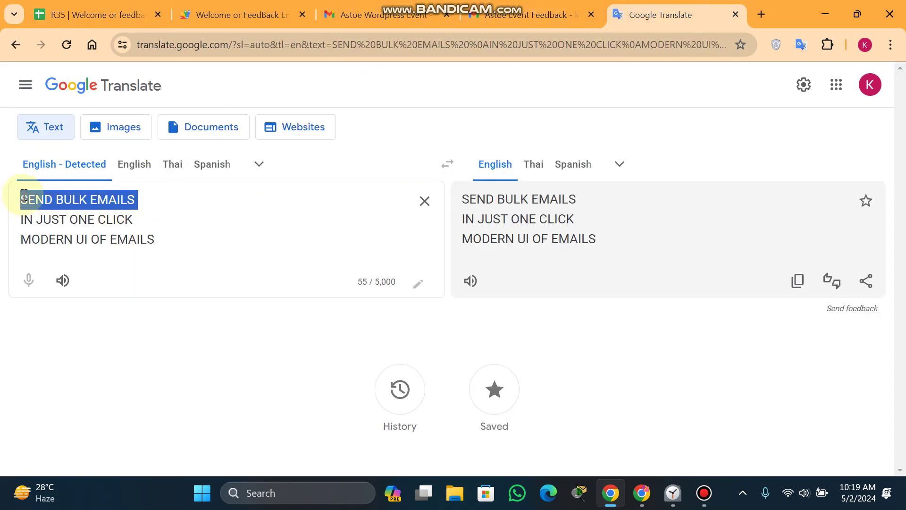
left_click_drag(132, 218, 7, 228)
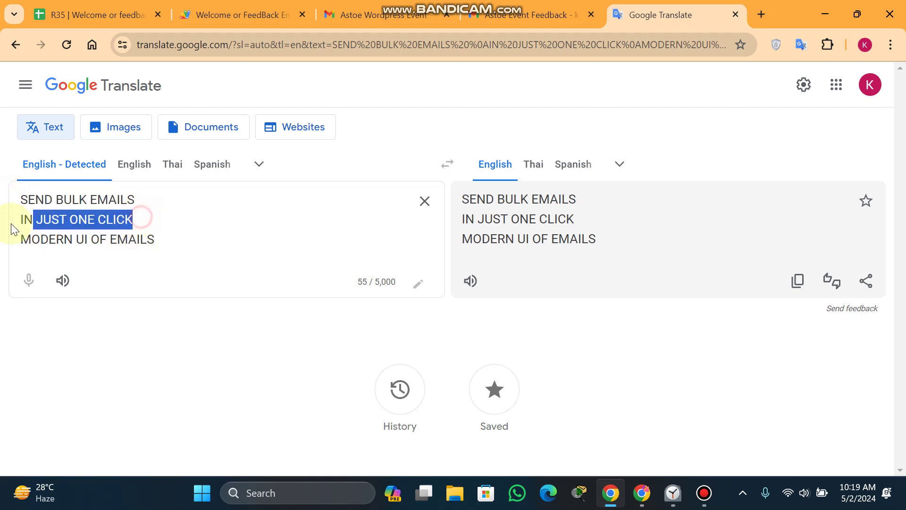
left_click_drag(154, 238, 17, 235)
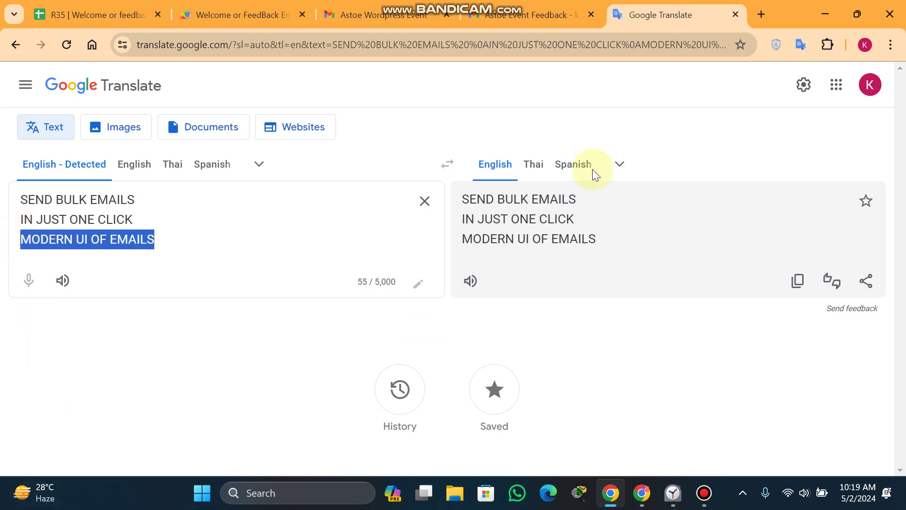
- Bring up the Astoe Event Feedback email in Gmail, scrolled to its top
left_click(544, 7)
scroll(542, 232, "up", 5)
scroll(543, 235, "up", 4)
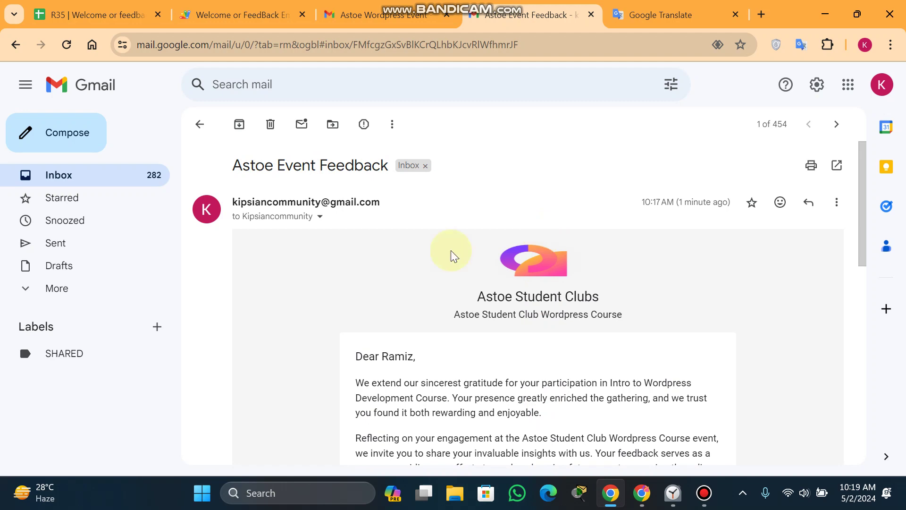
- Scroll through the feedback and Astoe Wordpress Event emails, then return to the R35 spreadsheet
scroll(453, 255, "down", 2)
scroll(418, 240, "down", 7)
key("ctrl+shift+Tab")
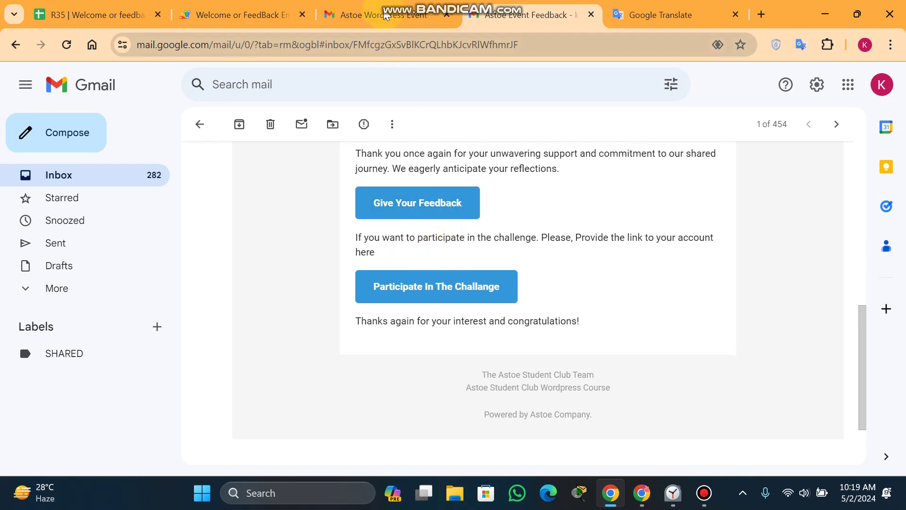
scroll(430, 231, "down", 3)
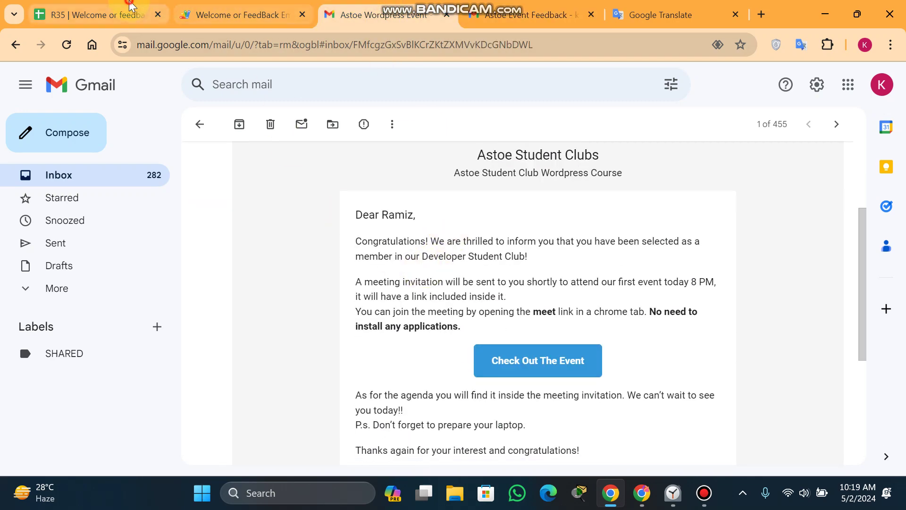
left_click(95, 15)
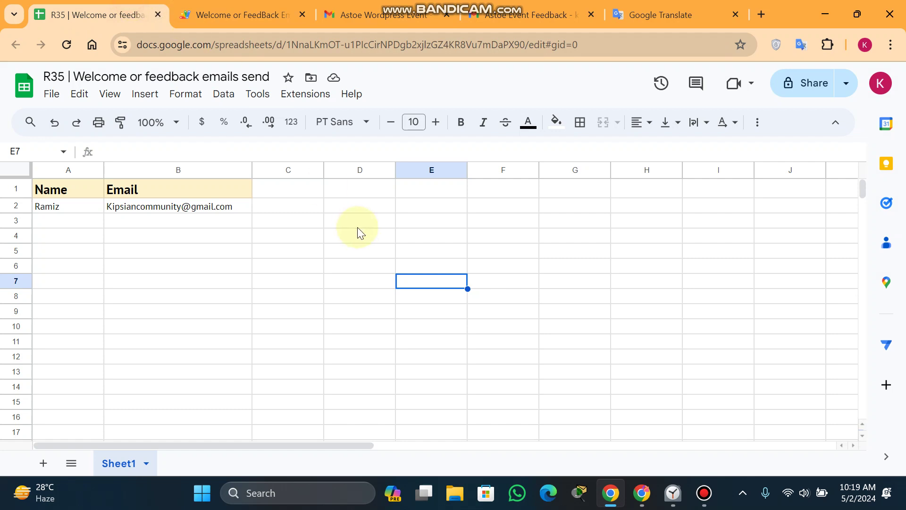
- Run the feedbackMessage macro from the Extensions menu, then switch to Gmail
left_click(305, 100)
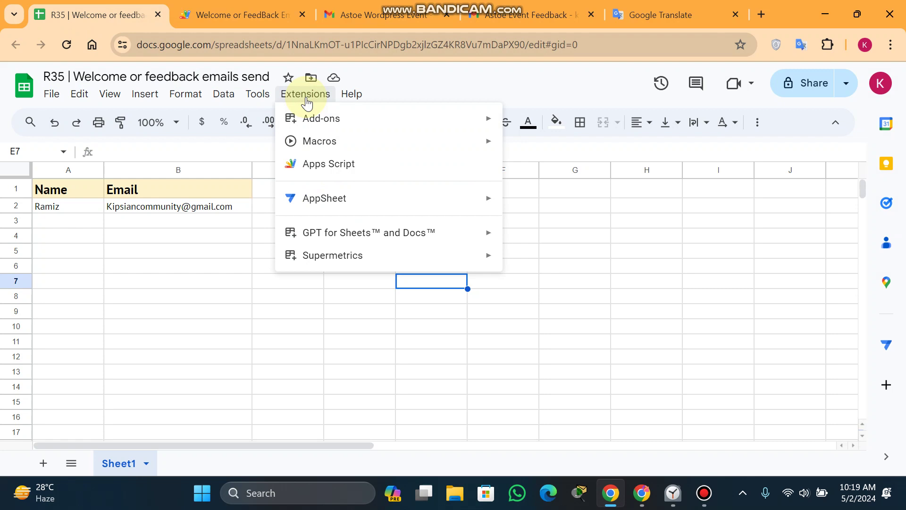
mouse_move(319, 140)
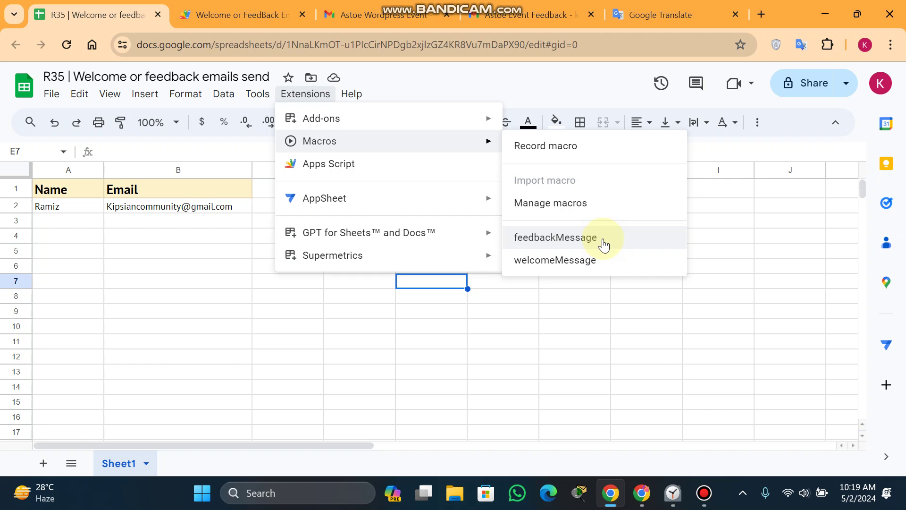
left_click(603, 240)
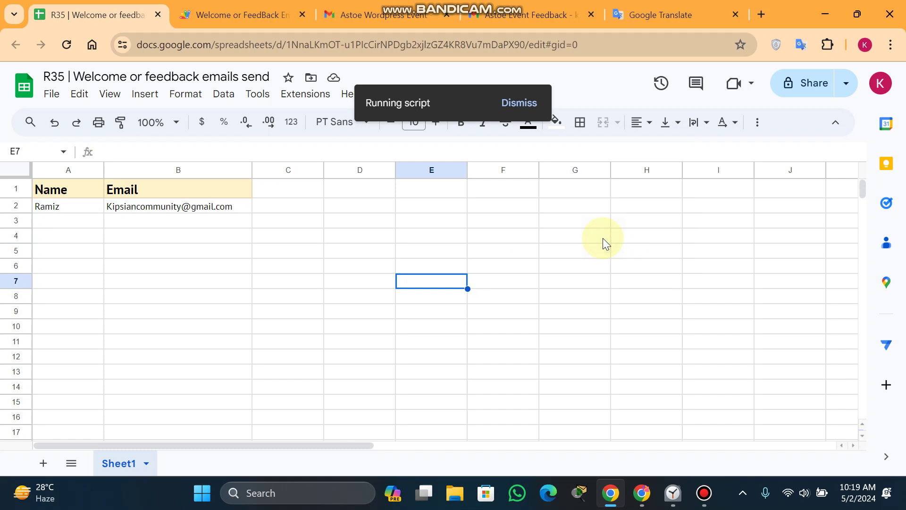
left_click(390, 4)
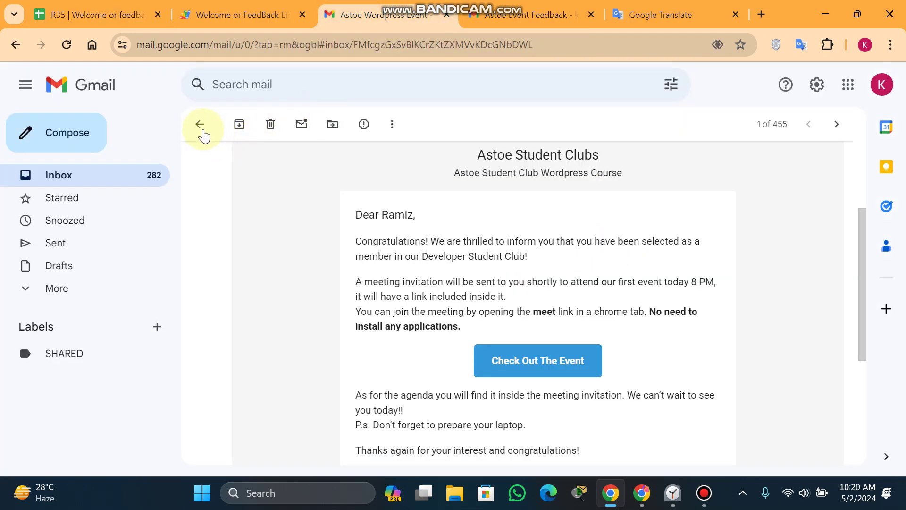
- Open the newly arrived Astoe Event Feedback email and read through its content
left_click(201, 124)
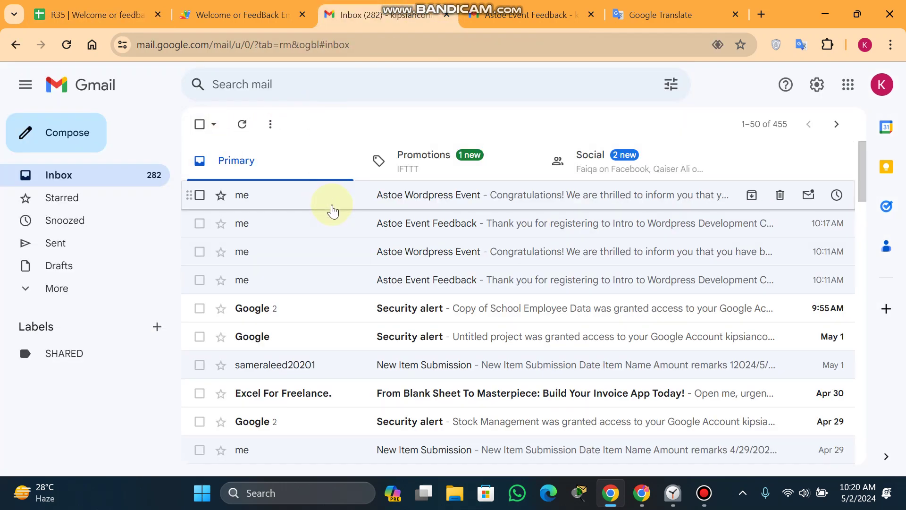
left_click(435, 199)
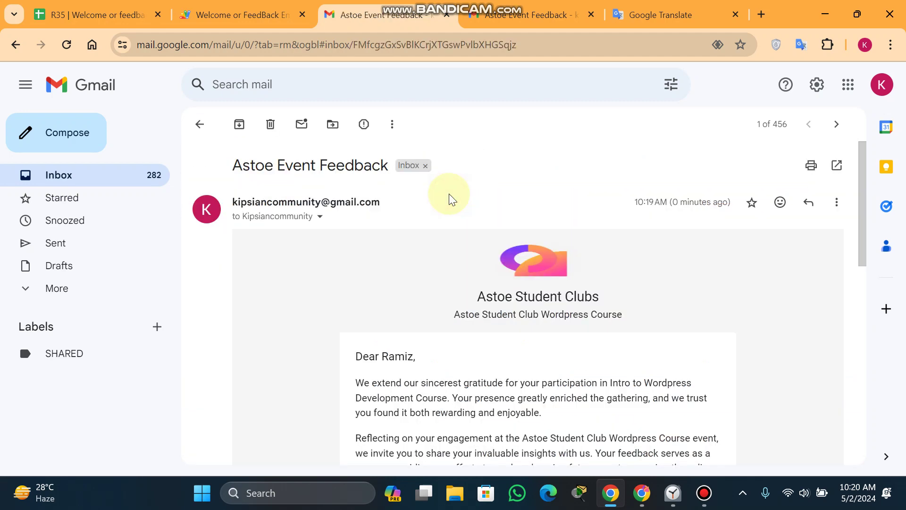
left_click_drag(230, 165, 390, 172)
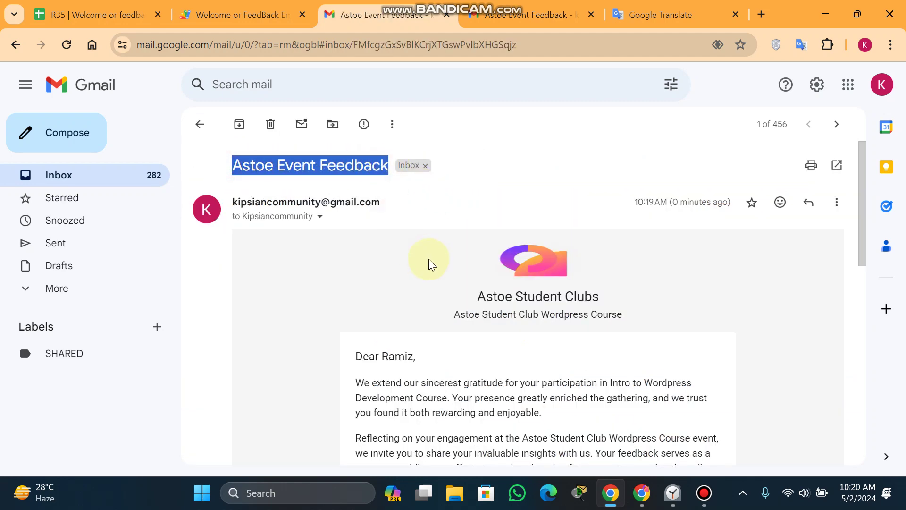
scroll(429, 257, "down", 3)
scroll(430, 257, "down", 4)
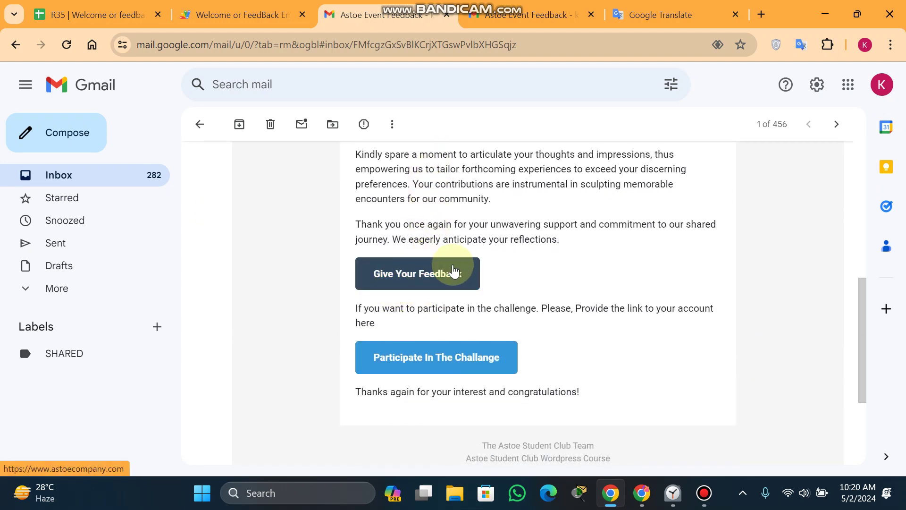
- Try the Give Your Feedback and Participate In The Challange links, closing the opened website
left_click(454, 273)
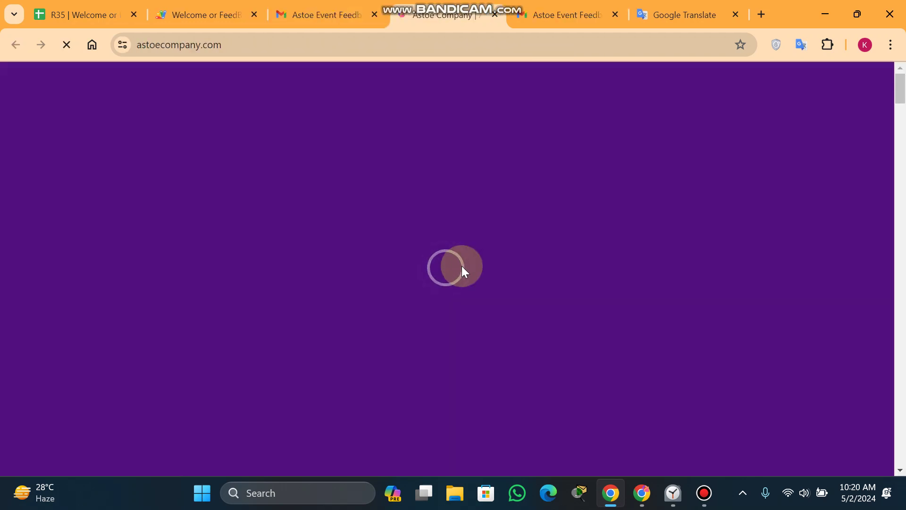
left_click(319, 15)
left_click(436, 362)
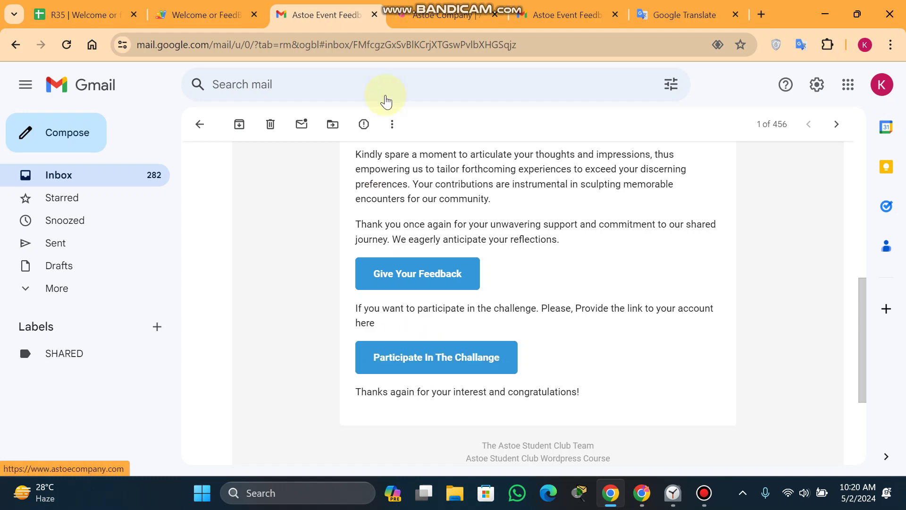
left_click(477, 19)
- Run the welcomeMessage macro from Extensions > Macros in the spreadsheet, then return to Gmail
left_click(495, 15)
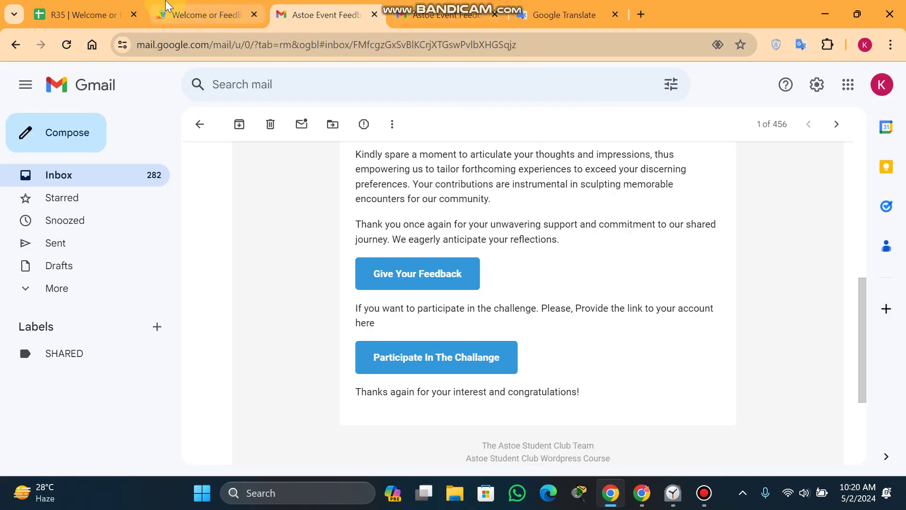
left_click(137, 6)
left_click(313, 96)
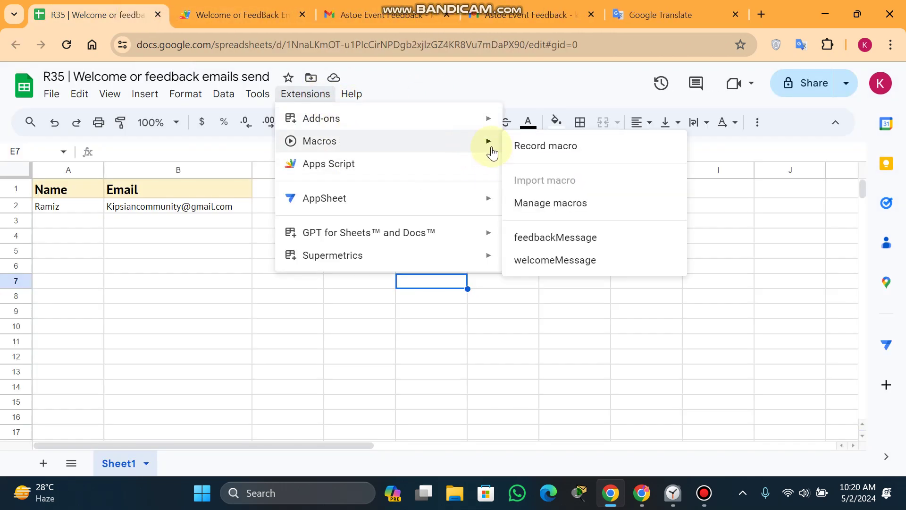
left_click(573, 246)
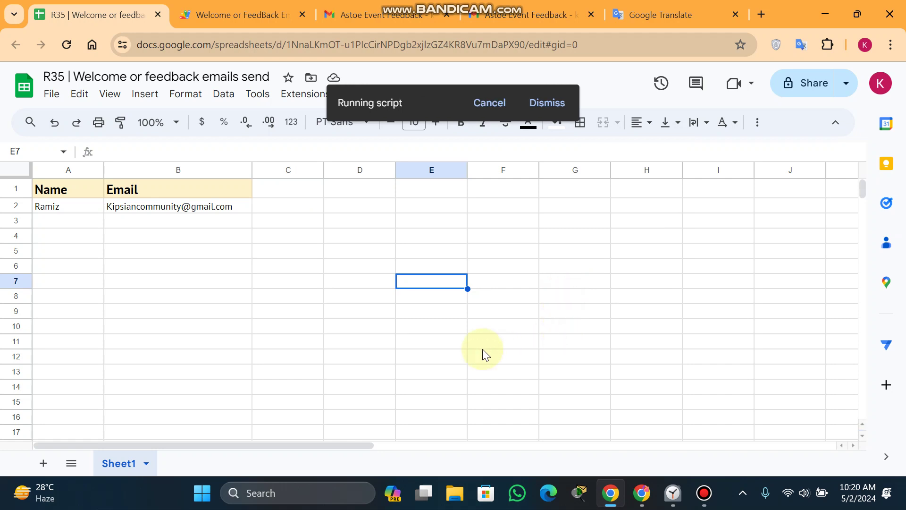
left_click(338, 5)
- Open the new Astoe Wordpress Event welcome email from the inbox, then go back to the R35 sheet
left_click(200, 124)
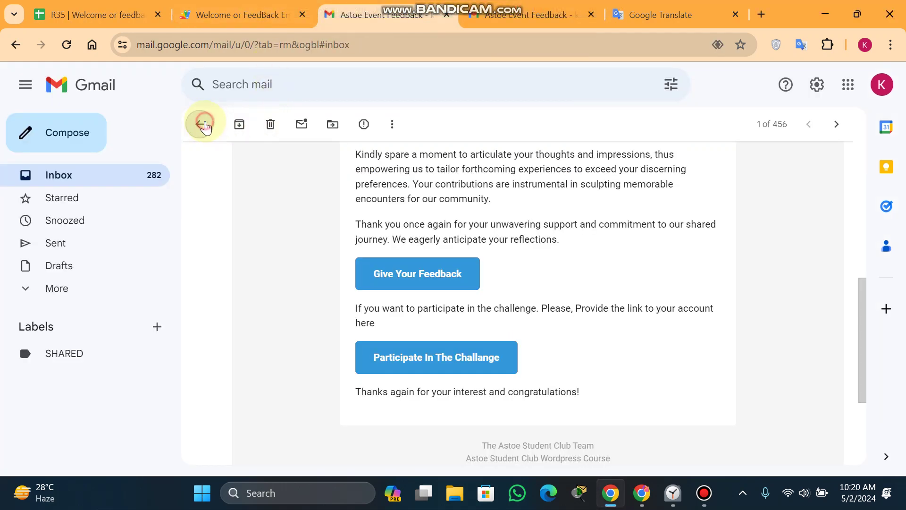
left_click(450, 200)
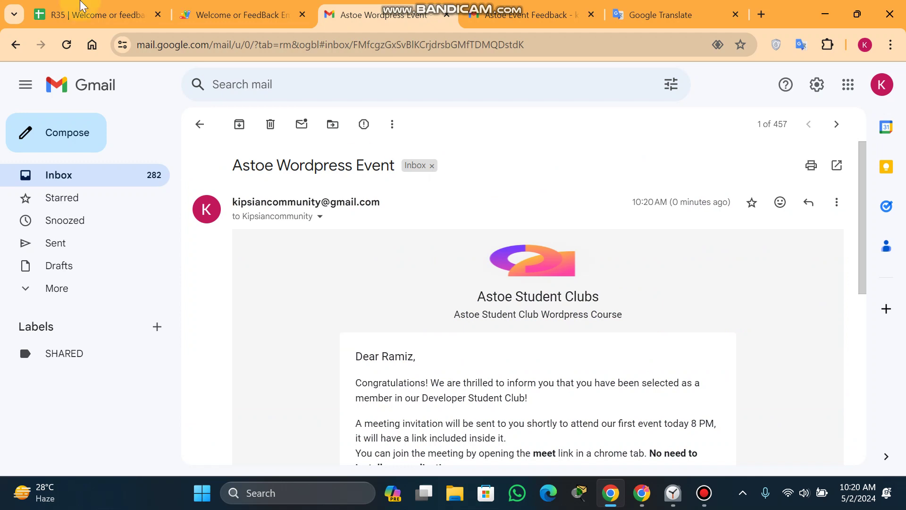
left_click(85, 15)
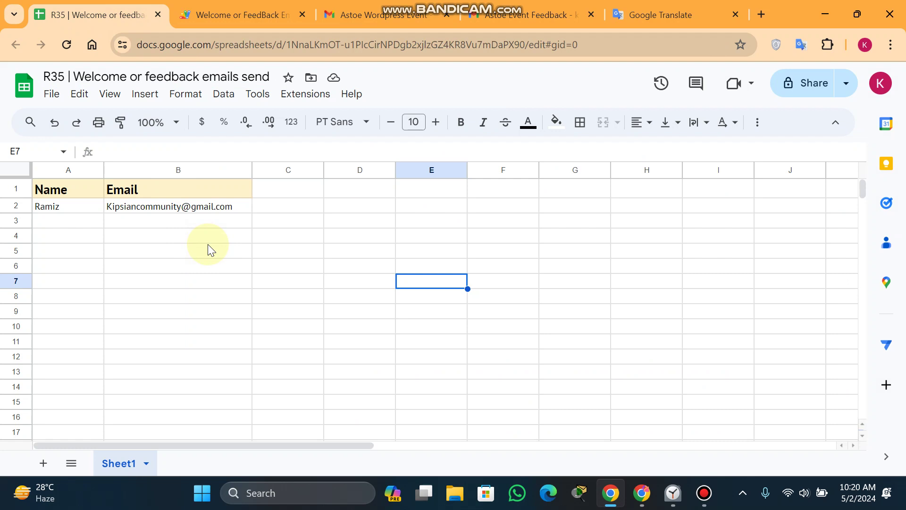
- Select cells B1 and B4, then open the linked project via Extensions > Apps Script
left_click(67, 195)
left_click(145, 194)
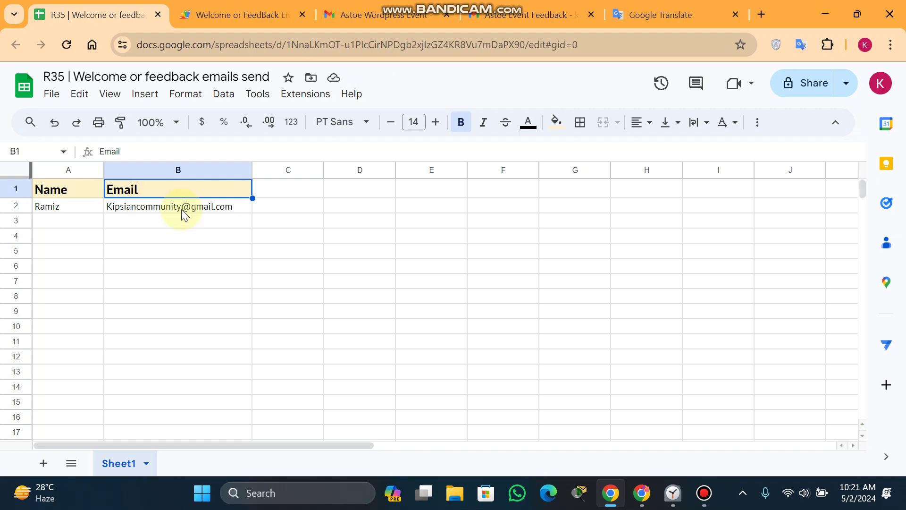
left_click(232, 238)
left_click(306, 94)
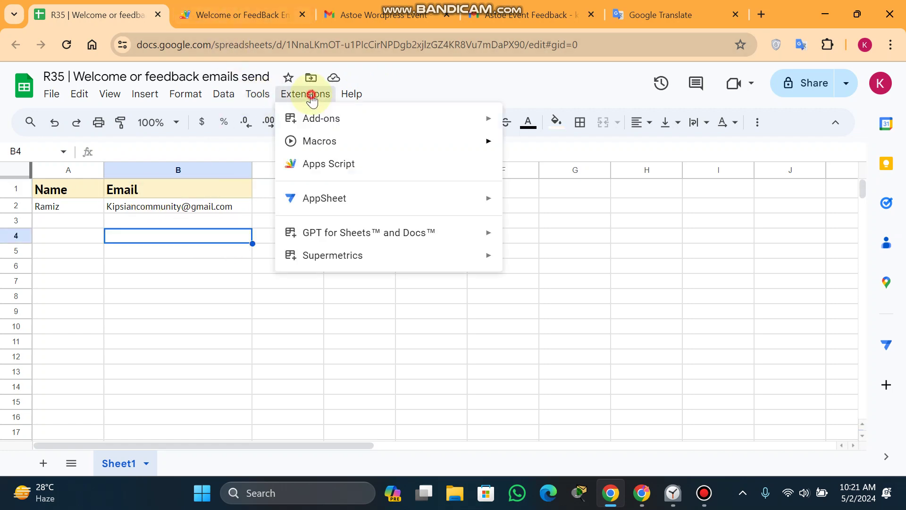
left_click(329, 164)
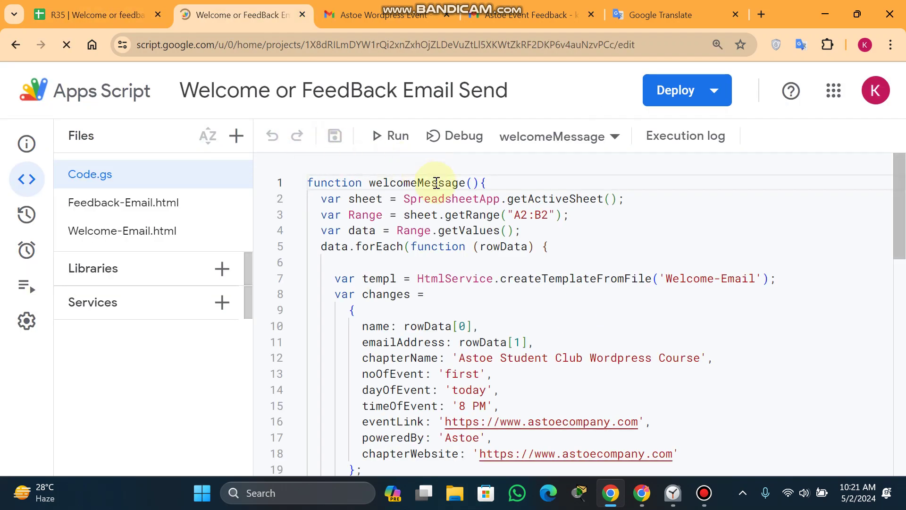
- Highlight the A2:B2 range reference and the welcomeMessage function name, glancing at the sheet data
left_click_drag(514, 215, 551, 215)
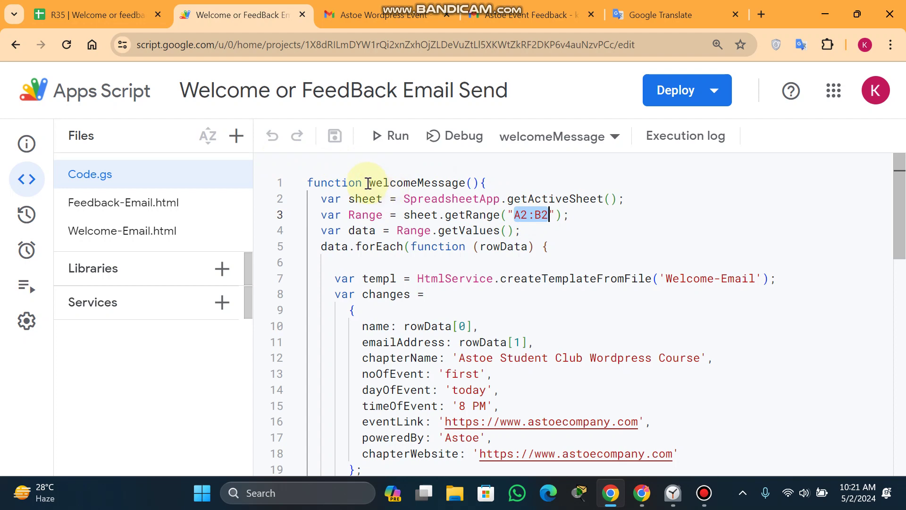
left_click_drag(369, 182, 465, 183)
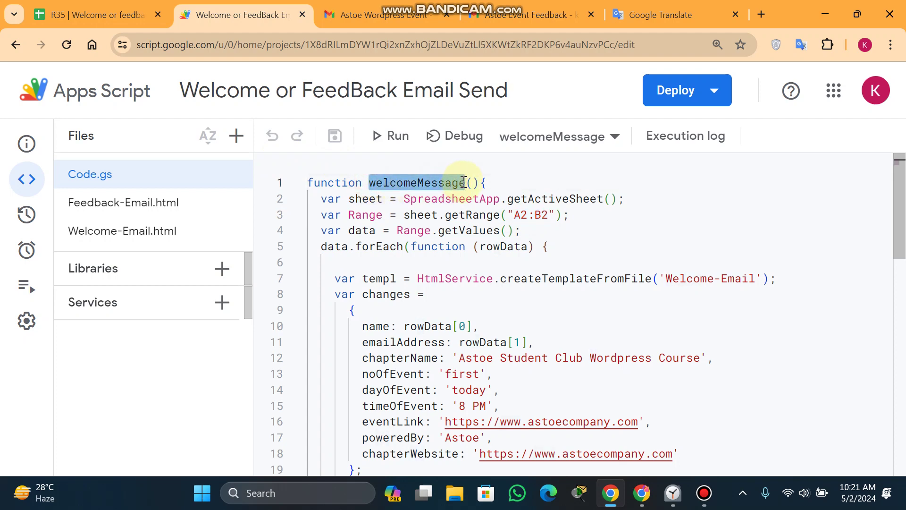
left_click(110, 5)
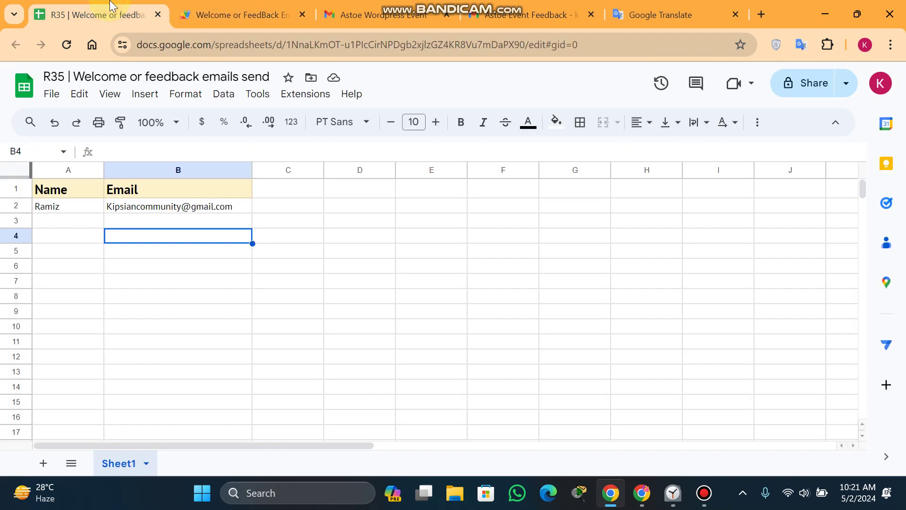
left_click(222, 14)
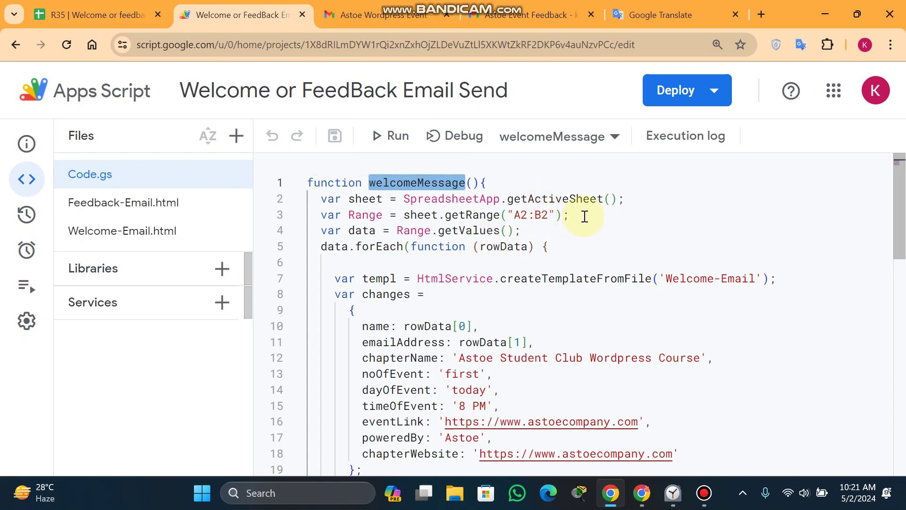
- Scroll down to highlight the feedbackMessage function name, then return to the R35 spreadsheet
scroll(599, 258, "down", 3)
scroll(598, 258, "down", 3)
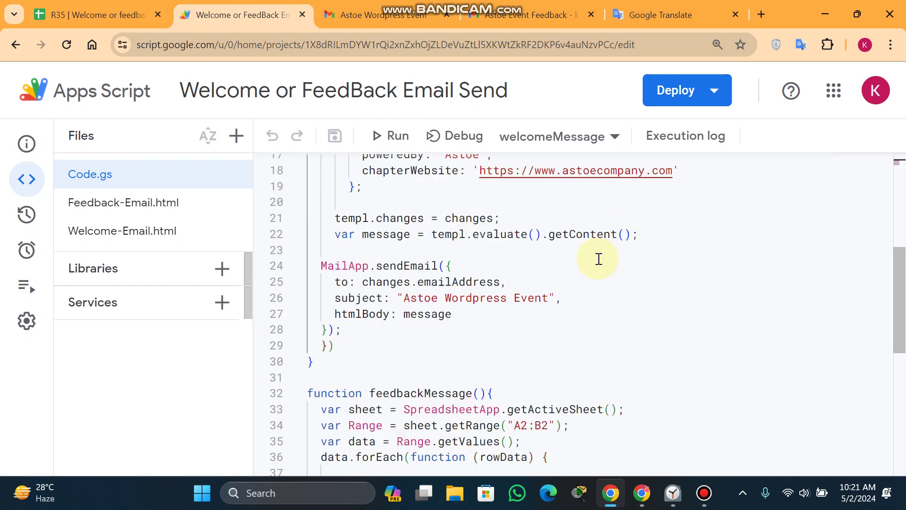
scroll(598, 259, "down", 1)
scroll(598, 259, "down", 1)
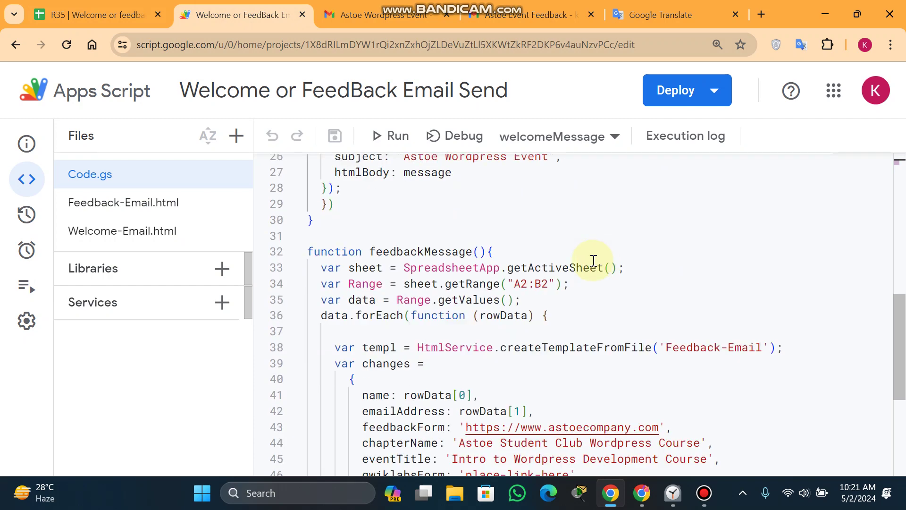
left_click(369, 250)
left_click_drag(397, 249, 475, 250)
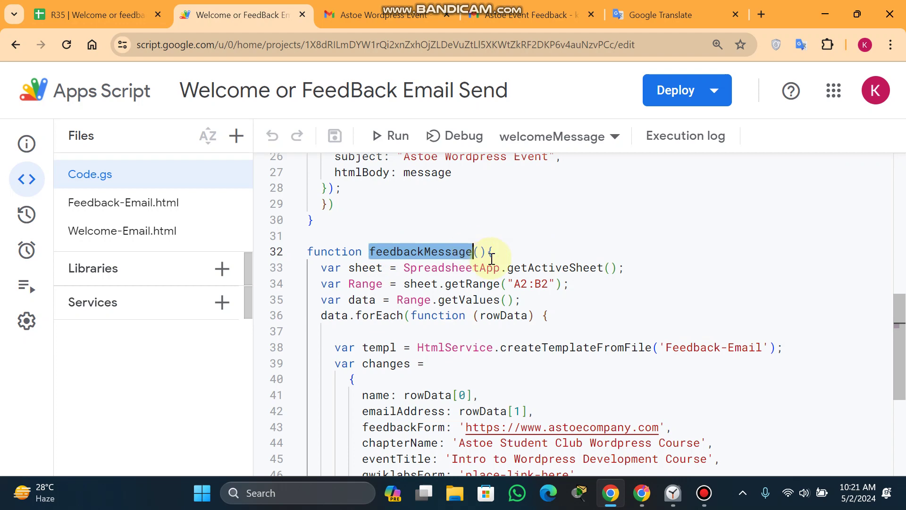
left_click(95, 15)
left_click(242, 293)
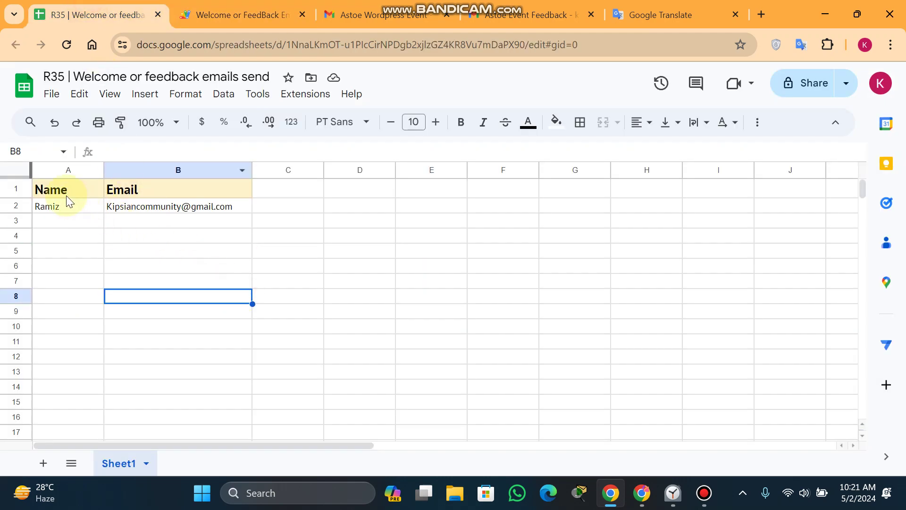
- Merge A1:B1 and enter the heading FEEDBACK
left_click_drag(63, 190, 146, 191)
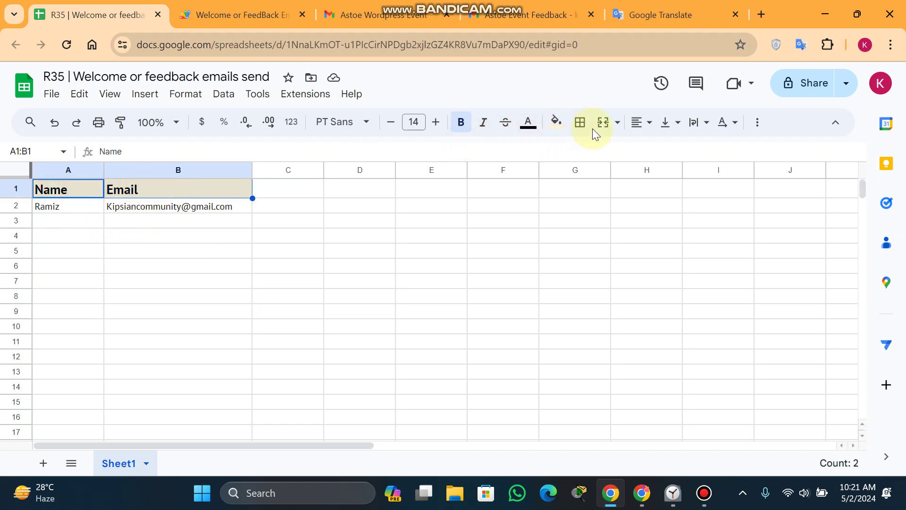
left_click(604, 123)
left_click(604, 330)
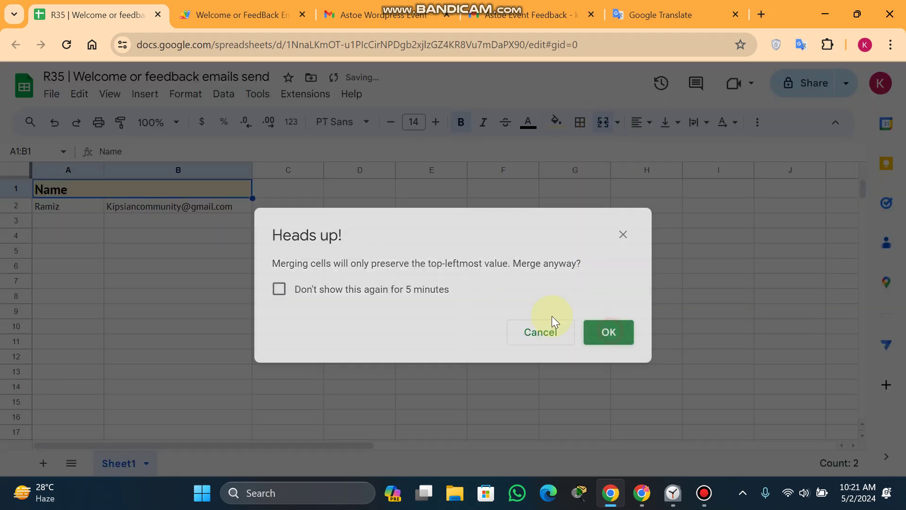
type("F")
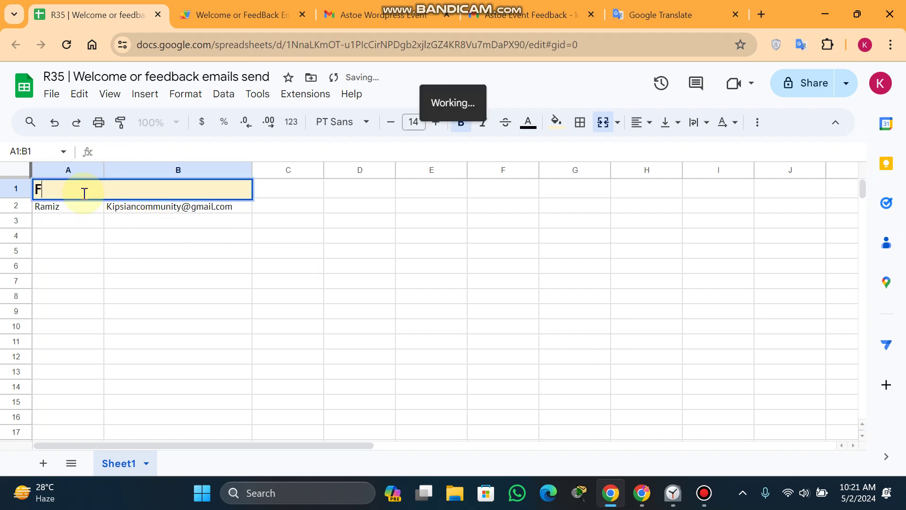
type("EEDBACK")
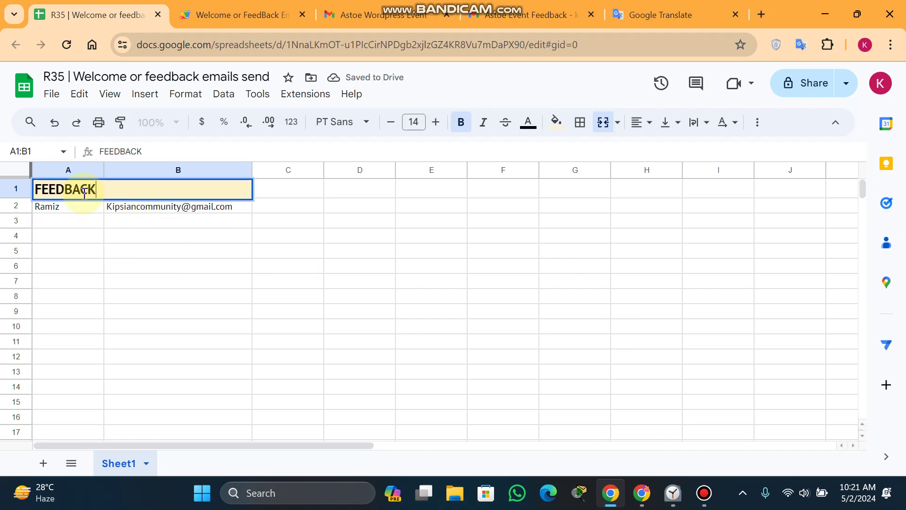
left_click(152, 299)
- Copy the merged heading to C1:D1 and change it to WELCOME
left_click(99, 192)
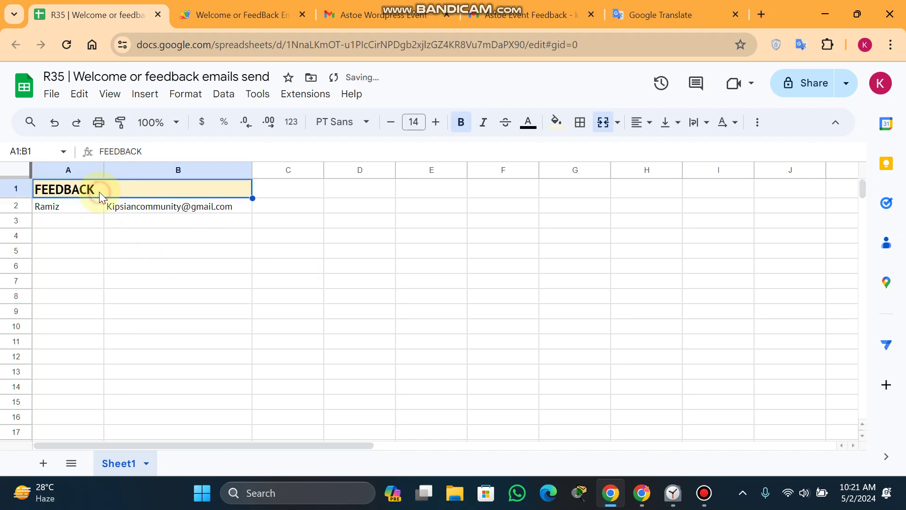
key("ctrl+c")
left_click(293, 189)
key("ctrl+v")
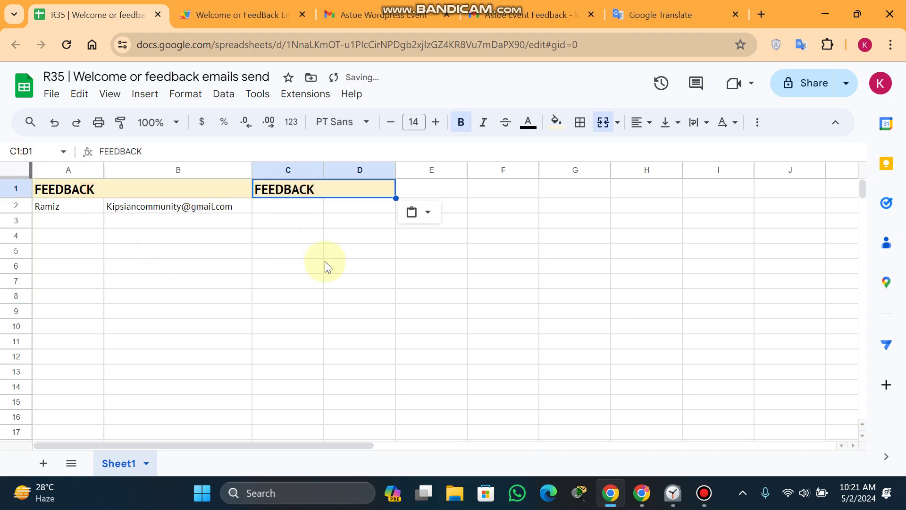
left_click(325, 262)
left_click(298, 190)
key("BackSpace")
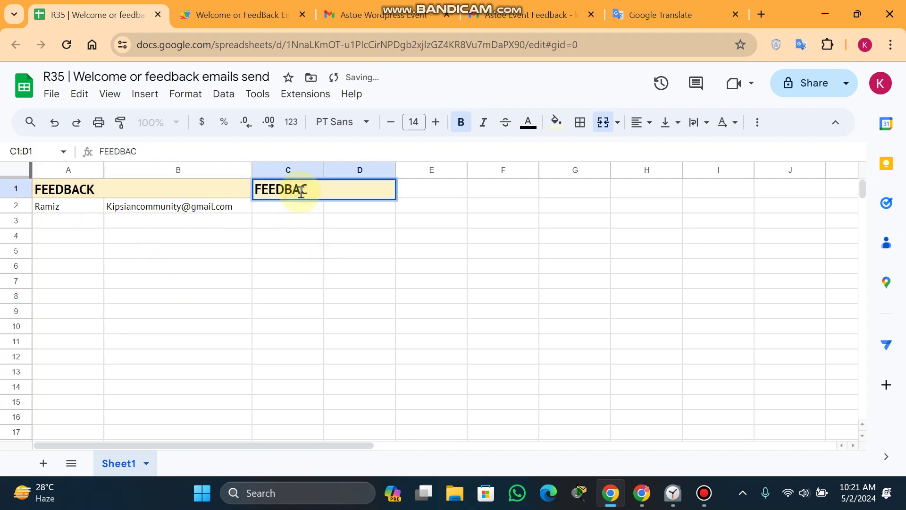
key("BackSpace")
key("BackSpace")
key("BackSpace")
key("BackSpace")
key("BackSpace")
type("WEL")
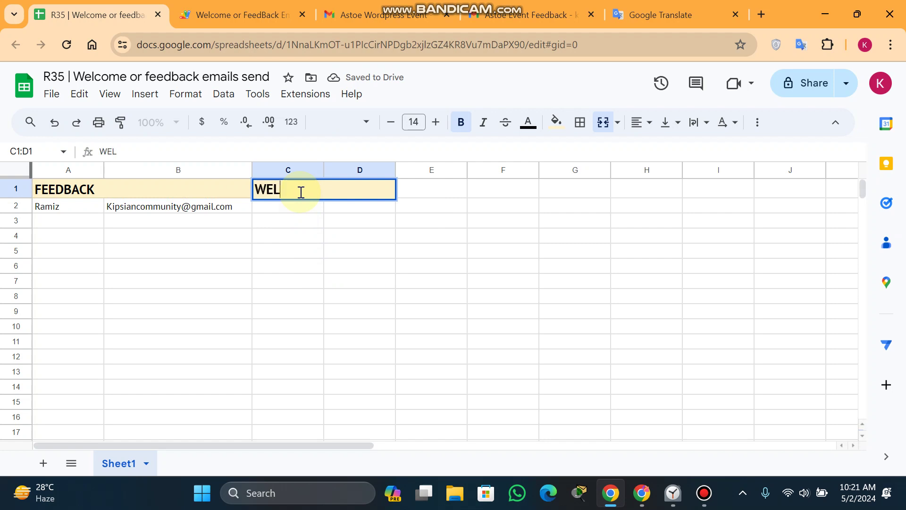
type("COME")
left_click(237, 270)
mouse_move(169, 205)
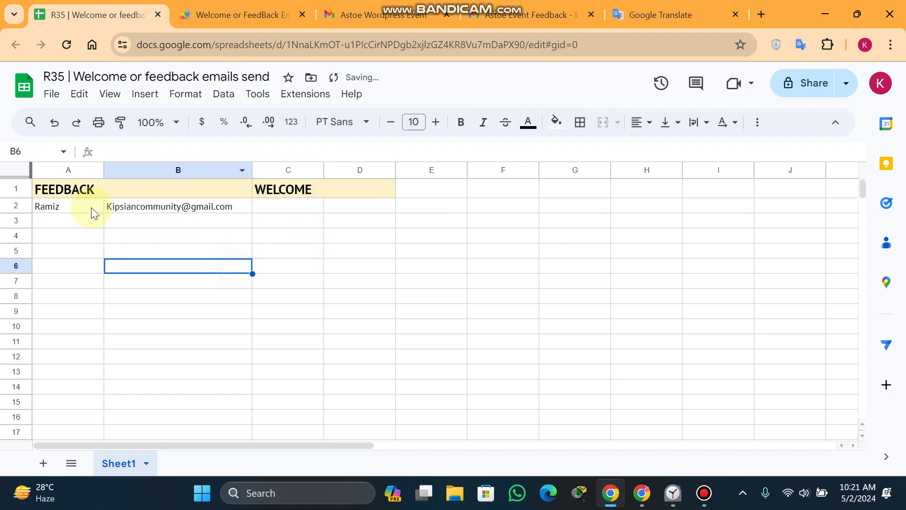
- Copy the recipient's name and email from row 2 down to row 3
left_click_drag(91, 208, 146, 207)
key("ctrl+c")
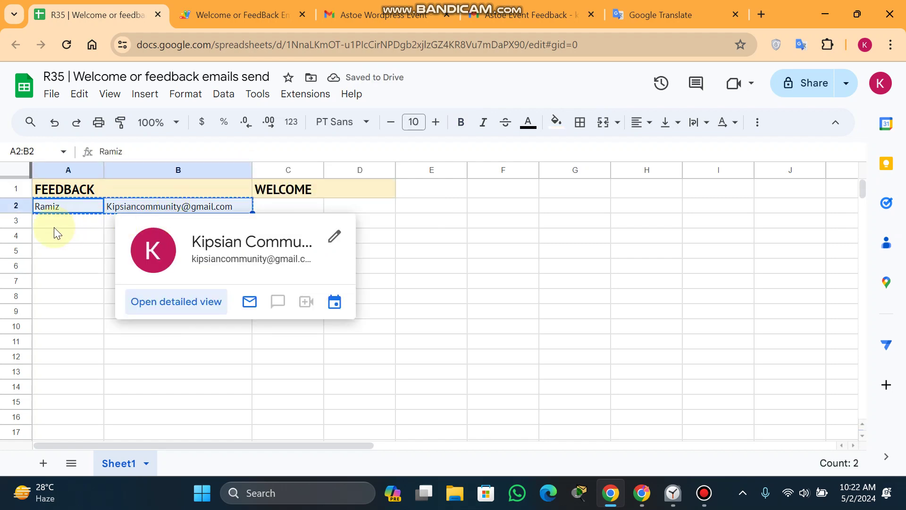
left_click(54, 228)
key("ctrl+v")
left_click(67, 295)
- Label A2:D2 as NAME, EMAIL, NAME, EMAIL
left_click(63, 208)
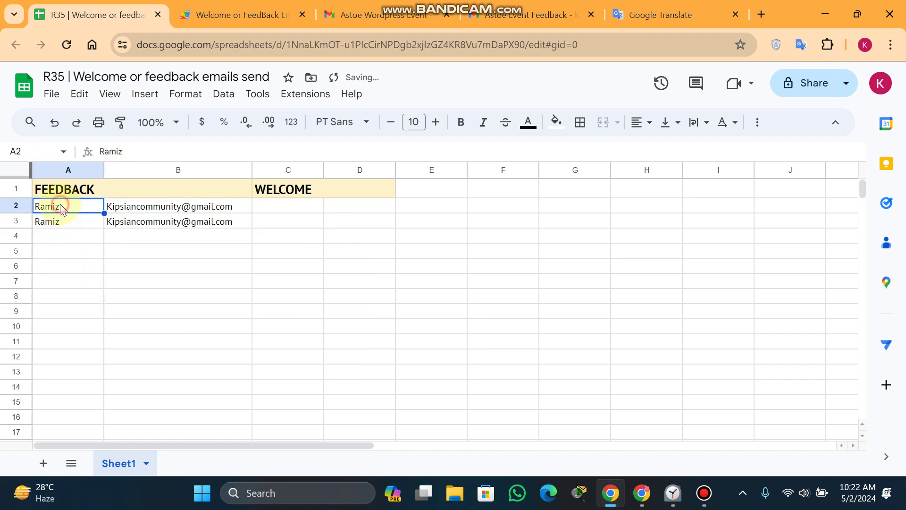
type("NAME")
key("Tab")
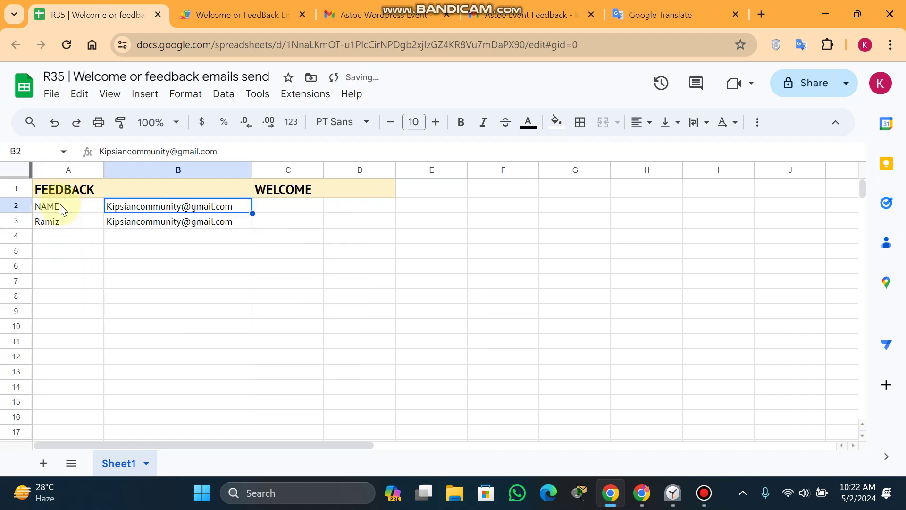
type("EMAIL")
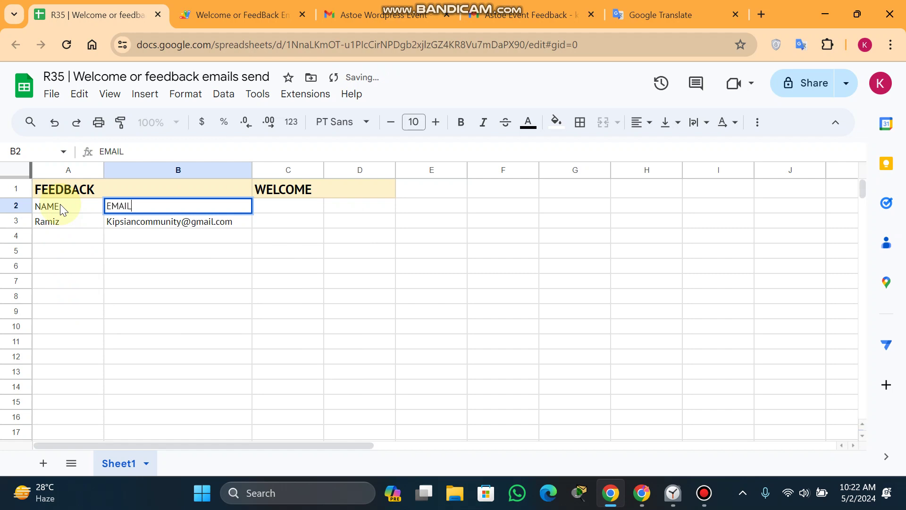
key("Tab")
type("NAM")
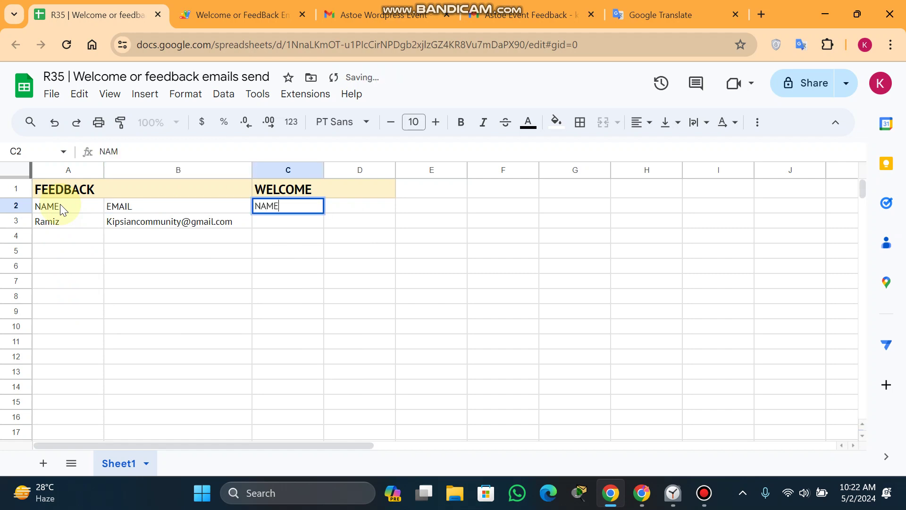
type("E")
key("Tab")
type("EMA")
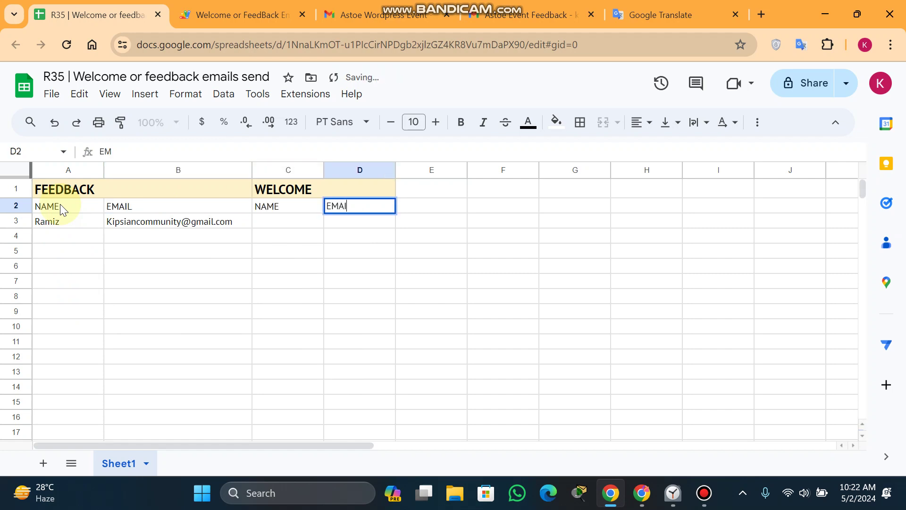
type("IL")
left_click(230, 325)
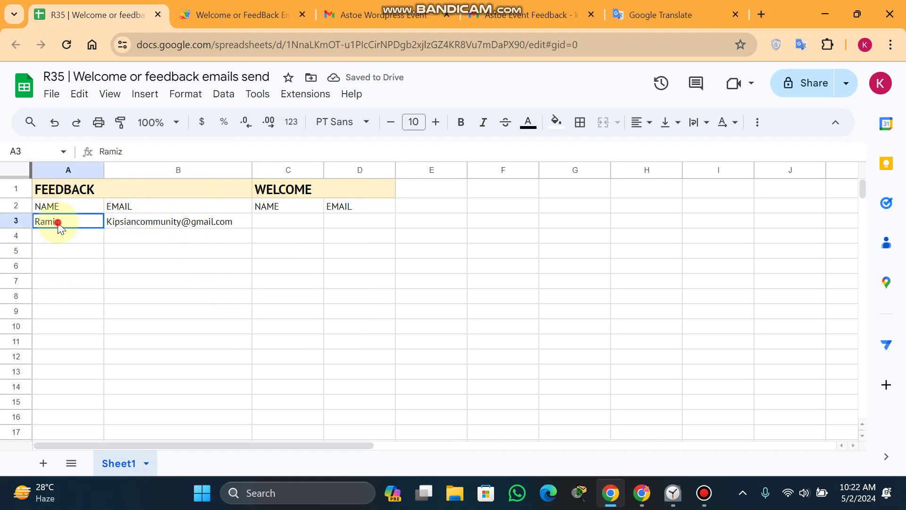
- Copy the name and email from A3:B3 into C3:D3
left_click_drag(61, 222, 148, 221)
key("ctrl+c")
left_click(291, 223)
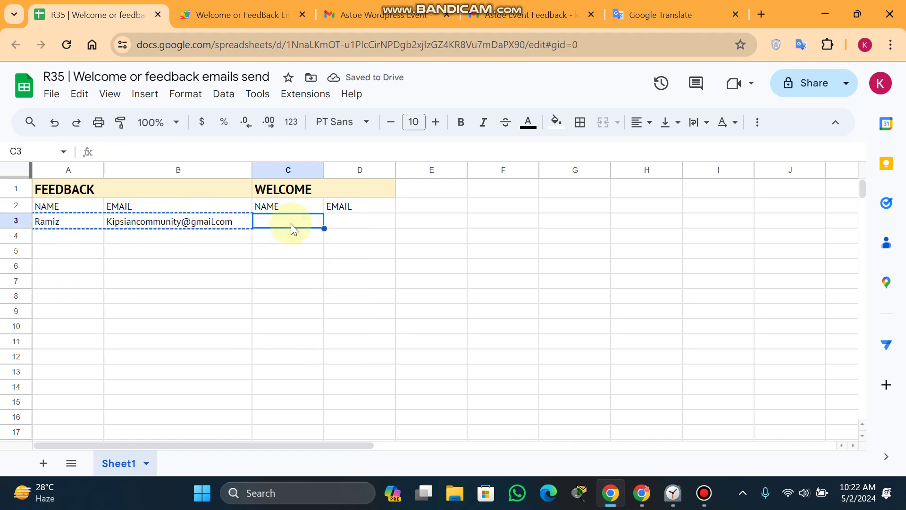
key("ctrl+v")
left_click(696, 322)
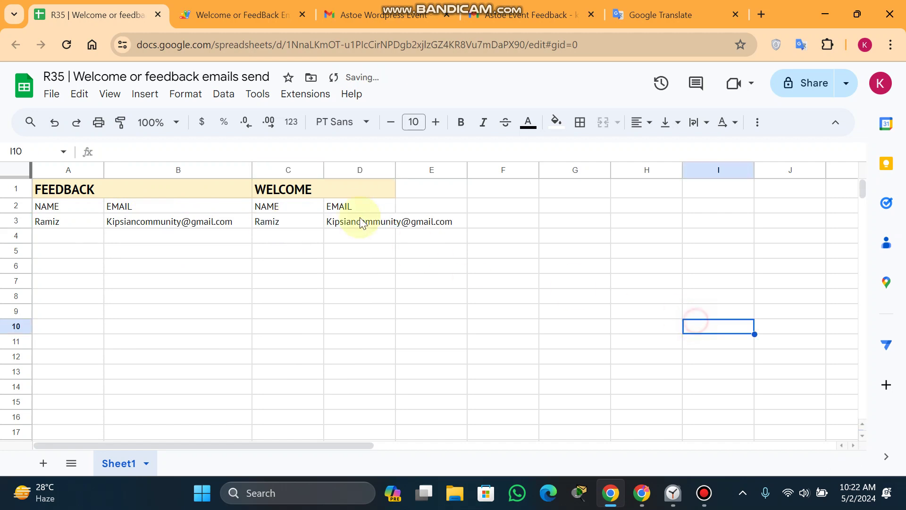
- Auto-fit column D to the email and check the copied C3 and D3 values
double_click(395, 172)
left_click(282, 223)
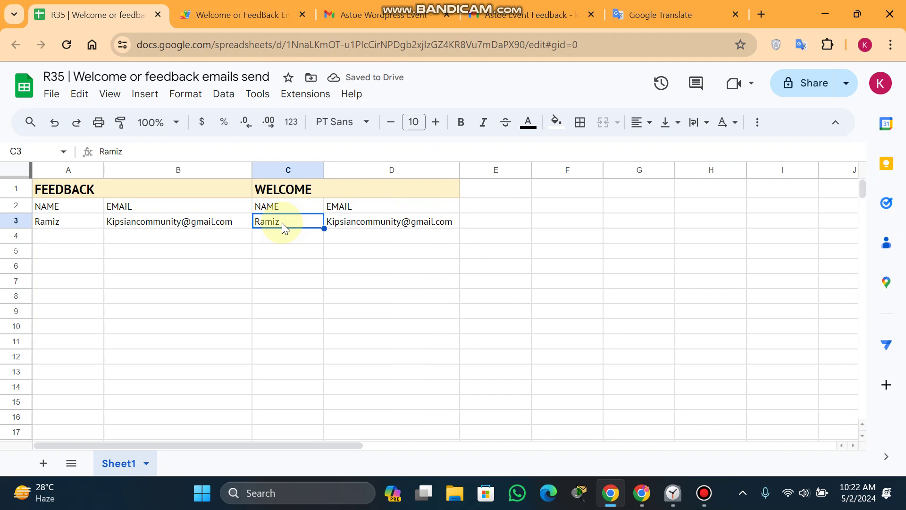
left_click(369, 222)
mouse_move(389, 222)
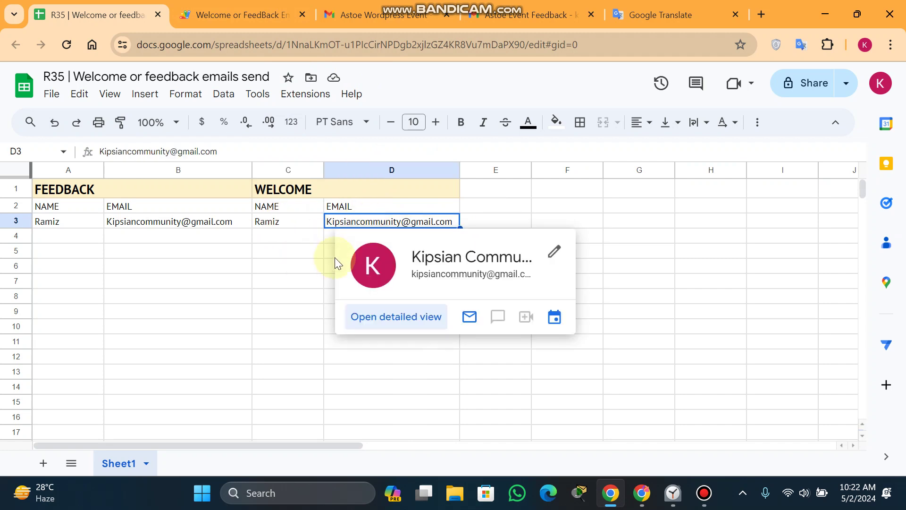
left_click(243, 14)
- Change feedbackMessage's getRange from "A2:B2" to "C3:D3" and save the project
scroll(541, 285, "down", 1)
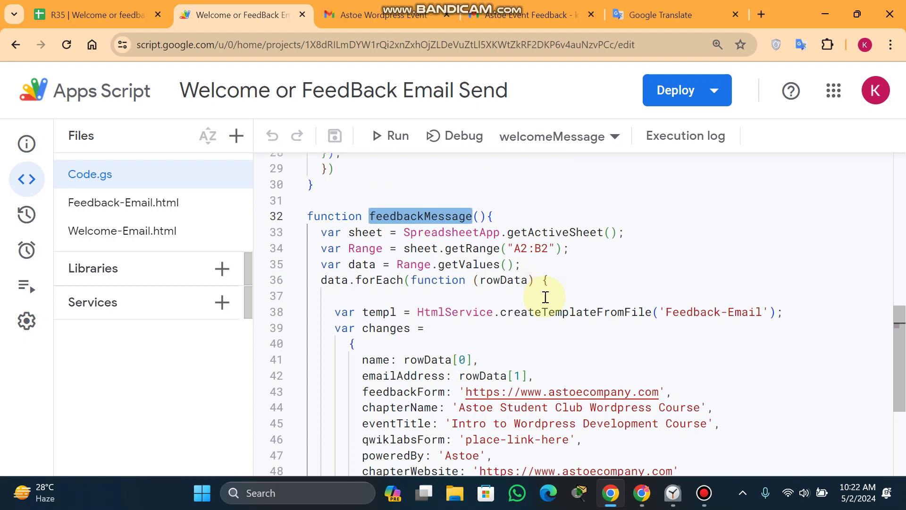
double_click(517, 248)
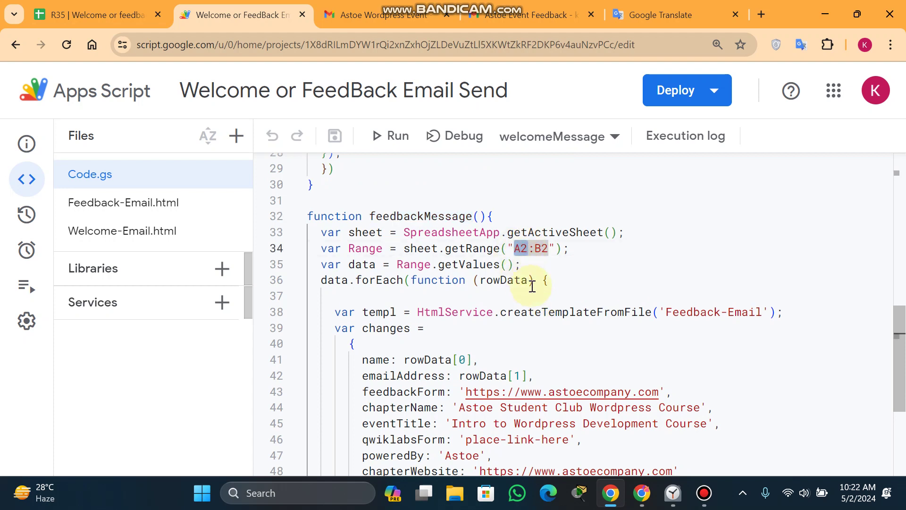
type("C#")
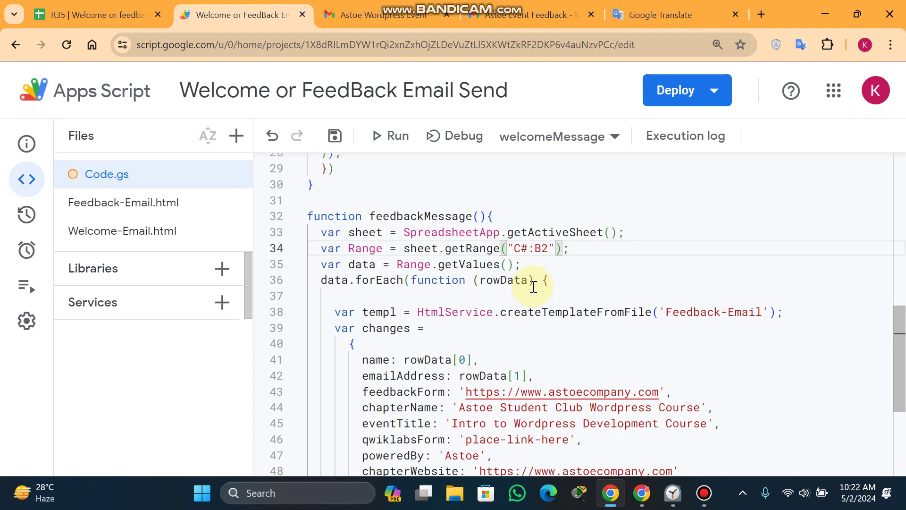
key("BackSpace")
type("3")
key("Delete")
left_click(335, 136)
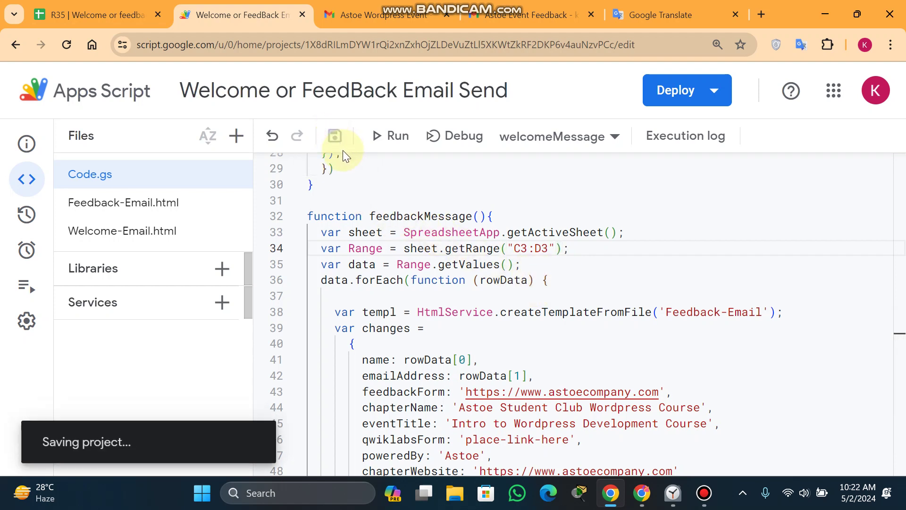
- Run the feedbackMessage macro from Extensions > Macros in the spreadsheet
left_click(106, 4)
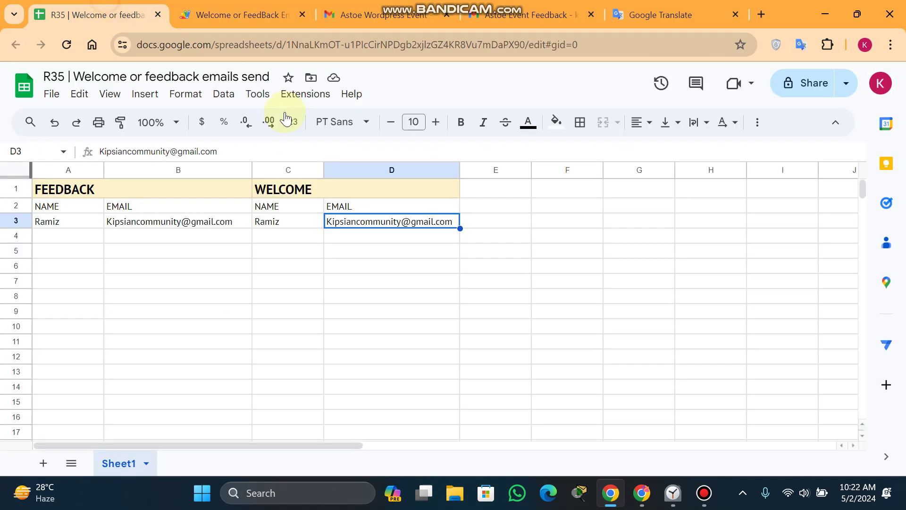
left_click(306, 93)
mouse_move(319, 141)
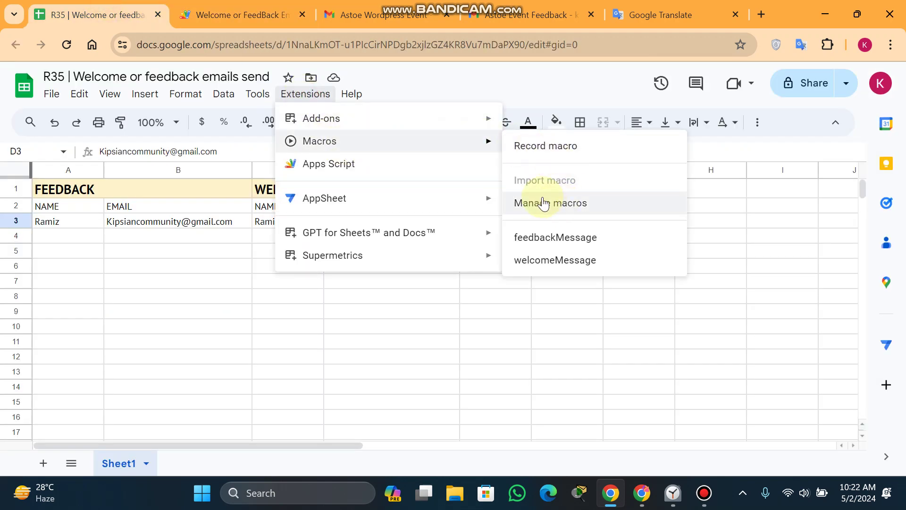
left_click(236, 14)
left_click(72, 6)
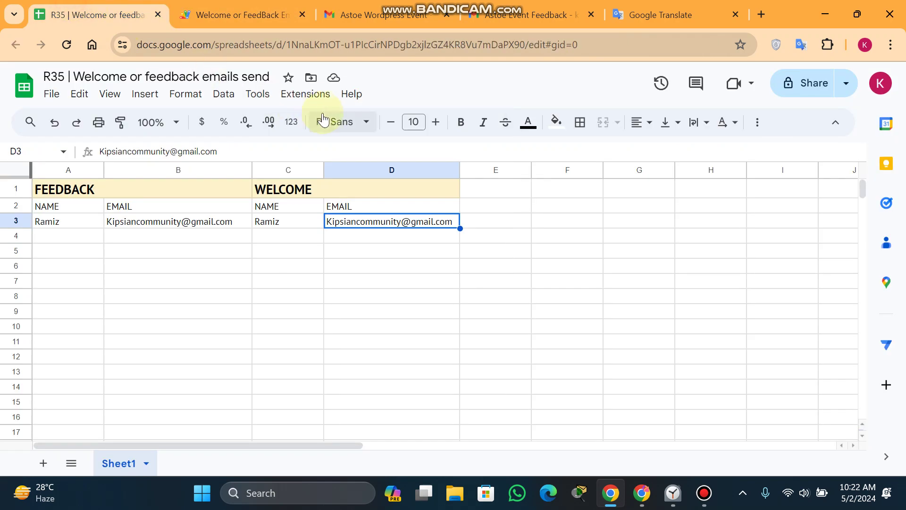
left_click(306, 94)
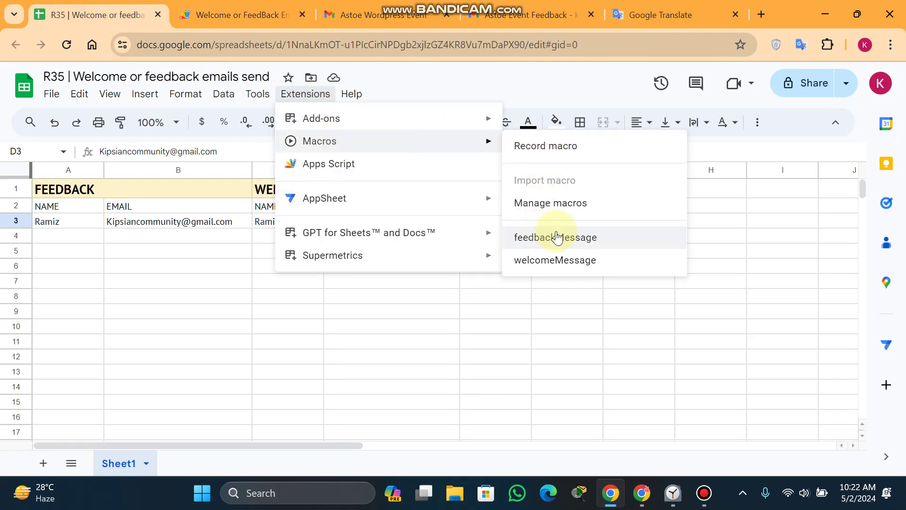
left_click(557, 237)
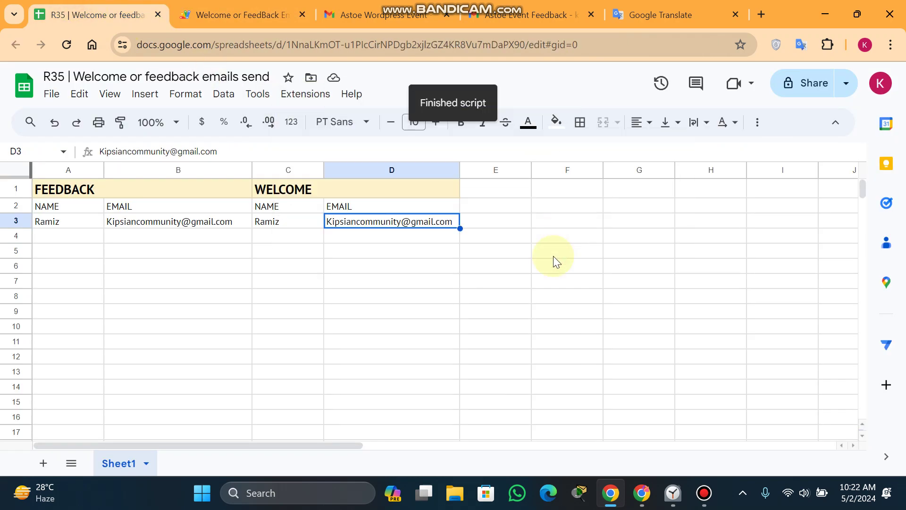
- Open the newly arrived Astoe Event Feedback email in the Gmail inbox
left_click(377, 15)
left_click(210, 127)
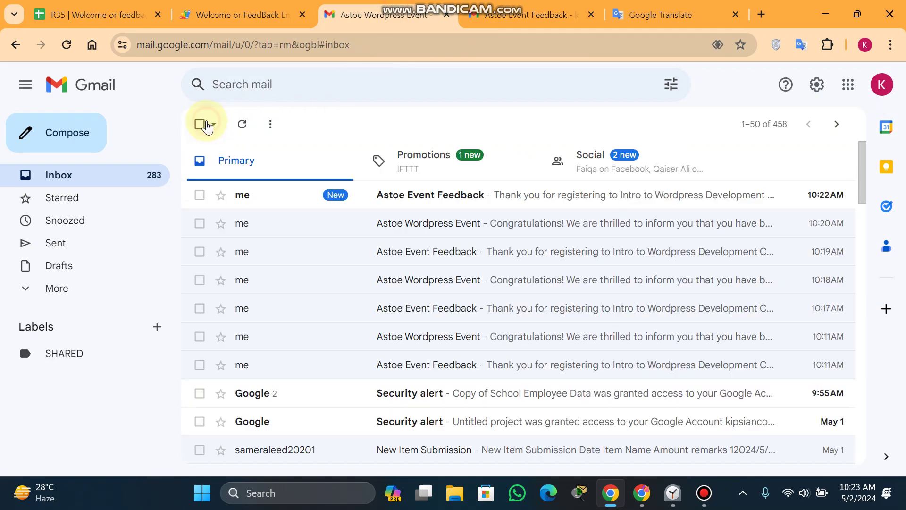
left_click(458, 197)
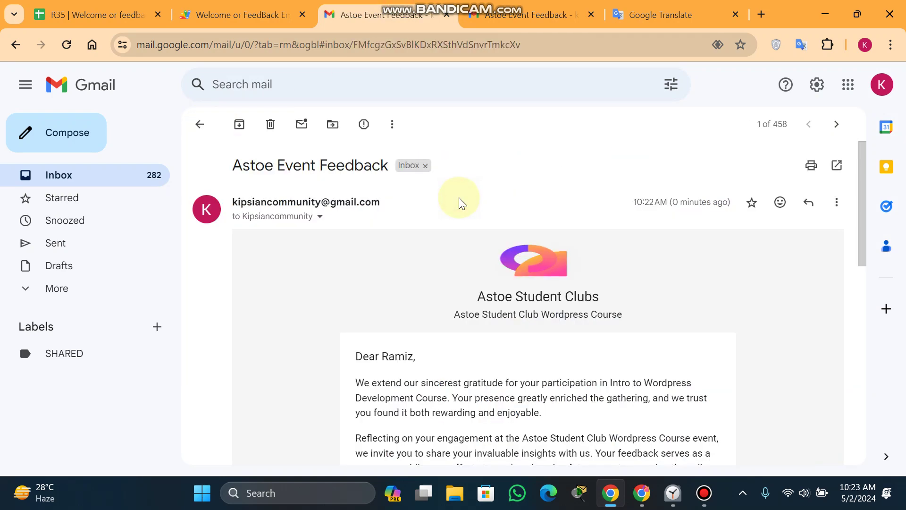
- Review the welcomeMessage code and its A2:B2 range in Code.gs
left_click(236, 14)
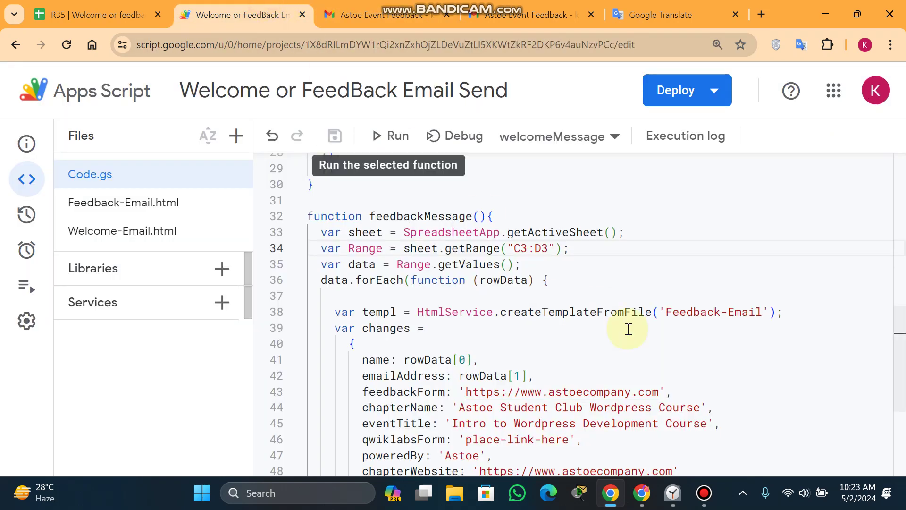
scroll(630, 327, "up", 4)
scroll(637, 328, "up", 6)
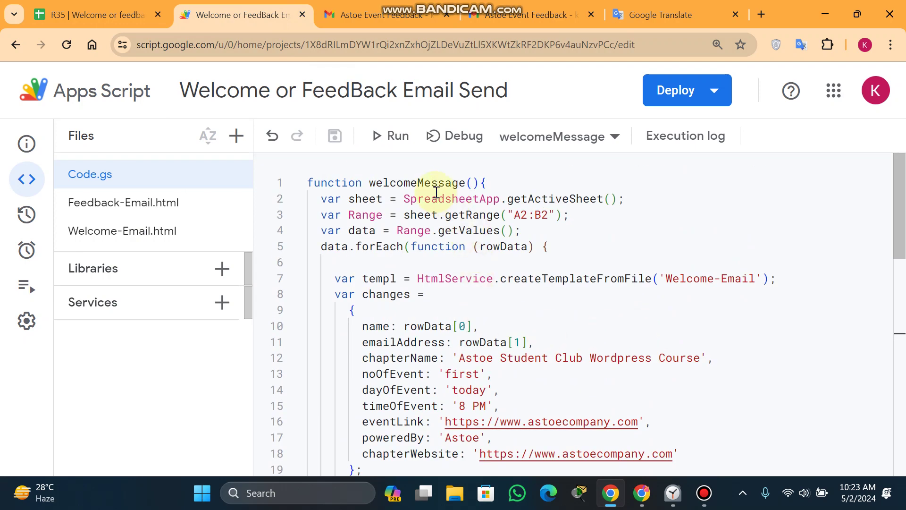
left_click_drag(514, 215, 549, 215)
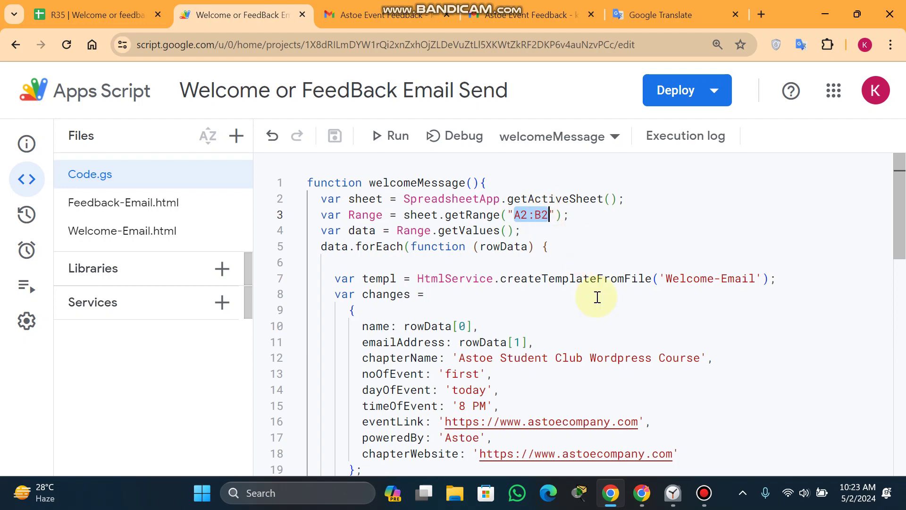
scroll(597, 297, "down", 1)
scroll(516, 278, "down", 3)
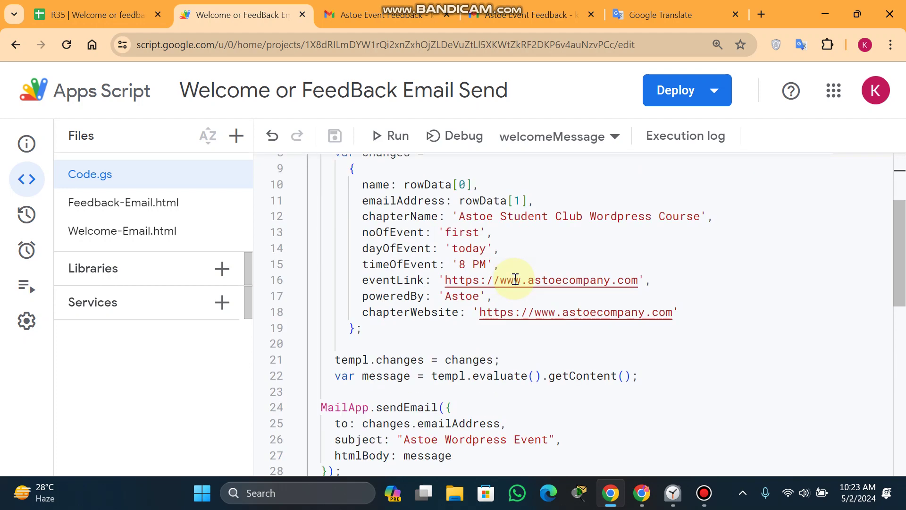
- Read through the Feedback-Email.html template
left_click(122, 202)
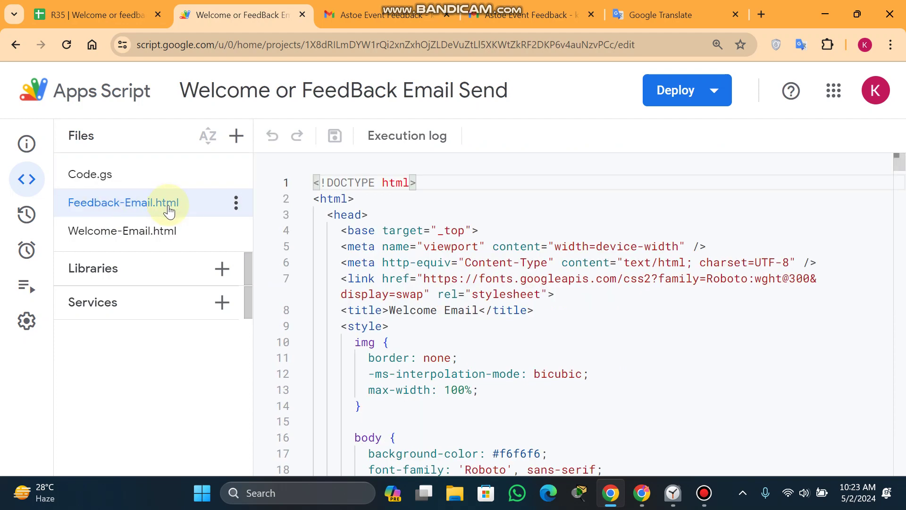
scroll(449, 263, "down", 5)
scroll(472, 259, "down", 7)
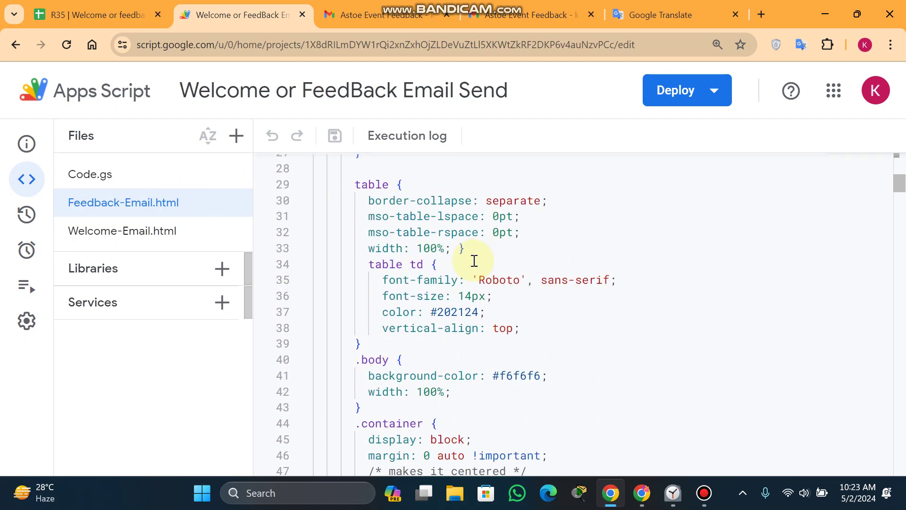
scroll(486, 267, "down", 10)
scroll(493, 269, "down", 13)
scroll(492, 270, "down", 7)
scroll(494, 271, "down", 9)
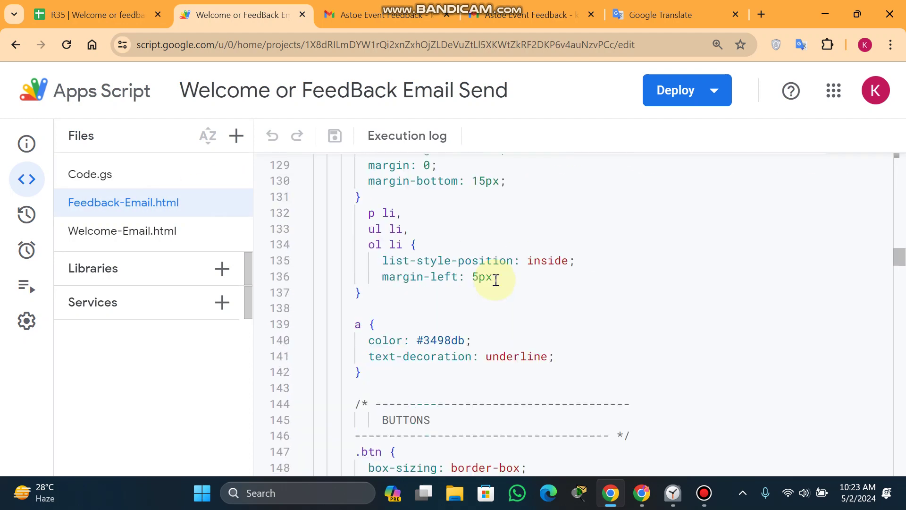
scroll(497, 279, "down", 7)
scroll(500, 280, "down", 5)
scroll(504, 278, "down", 9)
scroll(504, 277, "down", 10)
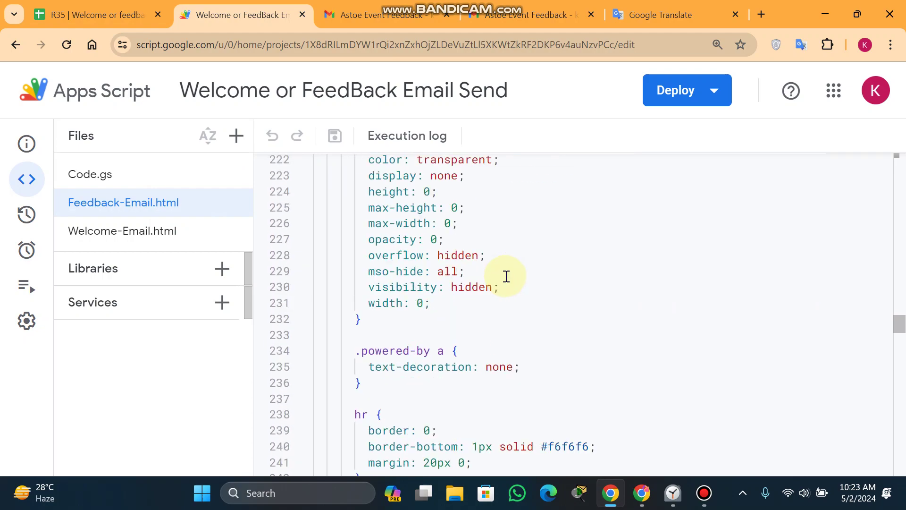
scroll(504, 277, "down", 6)
scroll(505, 277, "down", 8)
scroll(507, 280, "down", 8)
scroll(514, 285, "down", 9)
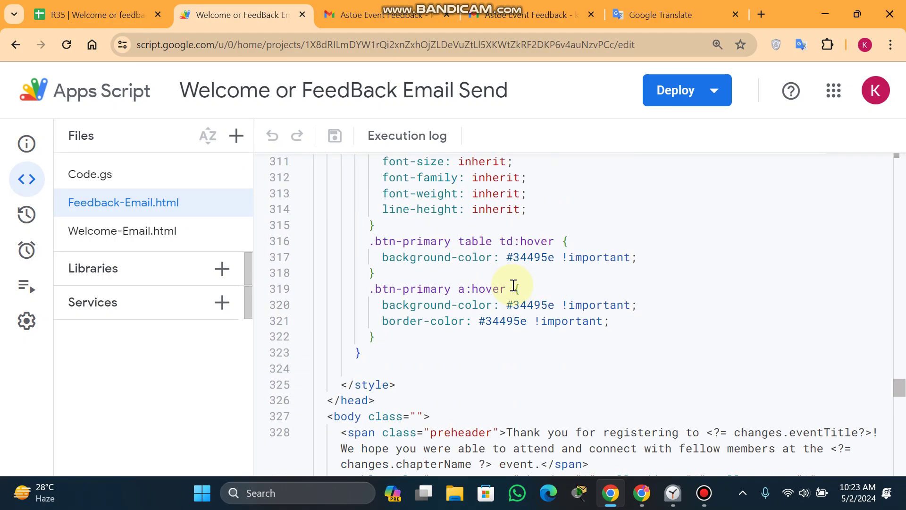
scroll(514, 285, "down", 6)
scroll(515, 288, "down", 6)
scroll(515, 290, "down", 6)
scroll(515, 290, "down", 6)
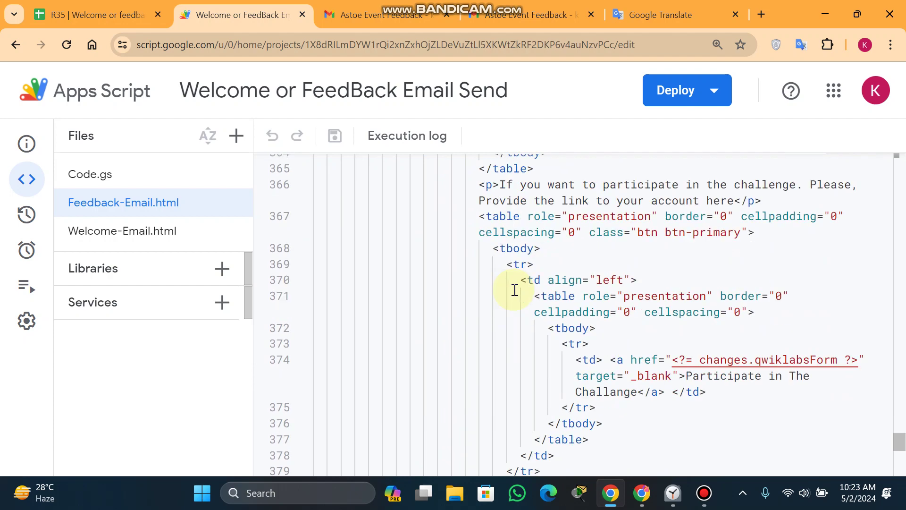
scroll(523, 300, "down", 4)
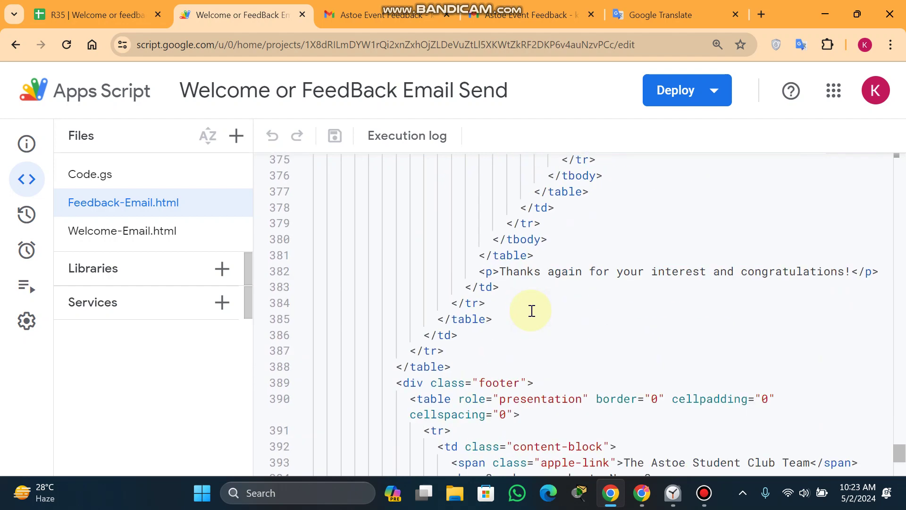
scroll(531, 310, "down", 6)
scroll(531, 311, "down", 1)
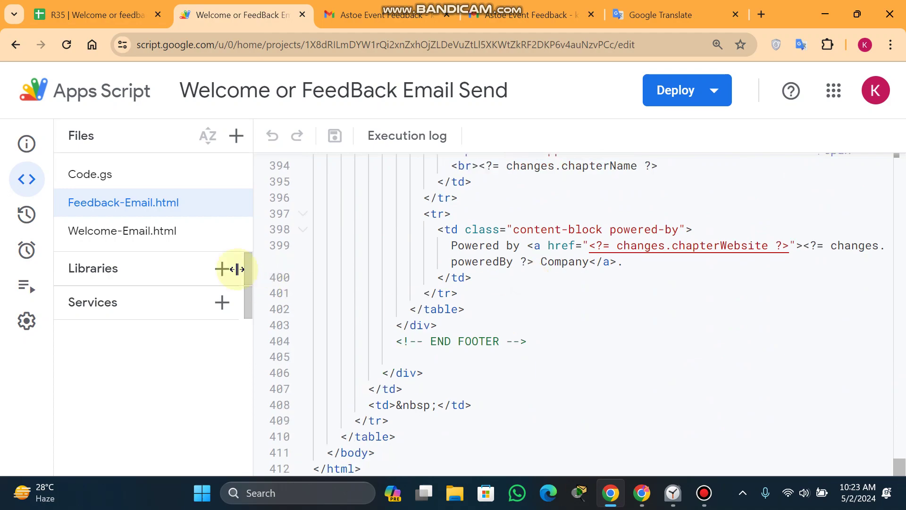
- Read through the Welcome-Email.html template, then return to the R35 spreadsheet
left_click(166, 241)
scroll(607, 280, "down", 3)
scroll(608, 280, "down", 6)
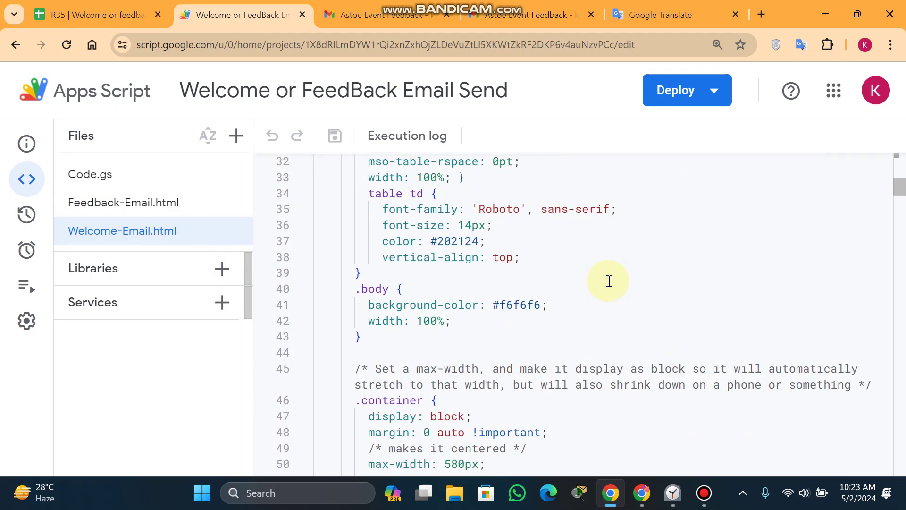
scroll(609, 282, "down", 6)
scroll(608, 281, "down", 4)
scroll(607, 282, "down", 8)
scroll(562, 317, "down", 5)
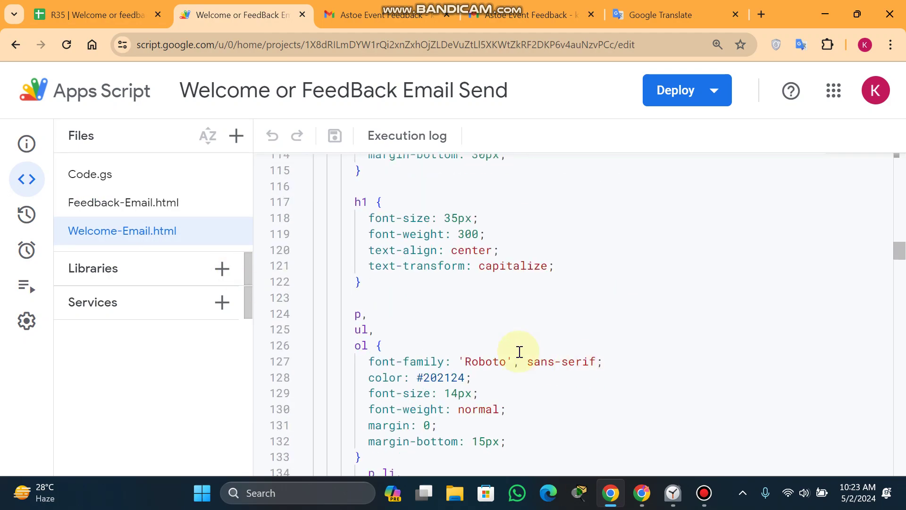
left_click(139, 12)
- Load the R35 sheet URL with edit#gid=0 replaced by copy in the Translate tab
left_click(193, 46)
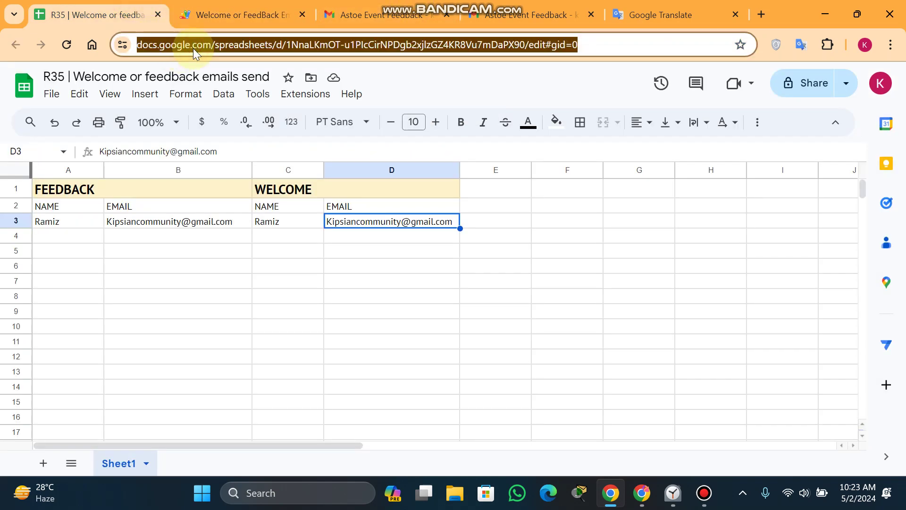
left_click(671, 14)
left_click(541, 48)
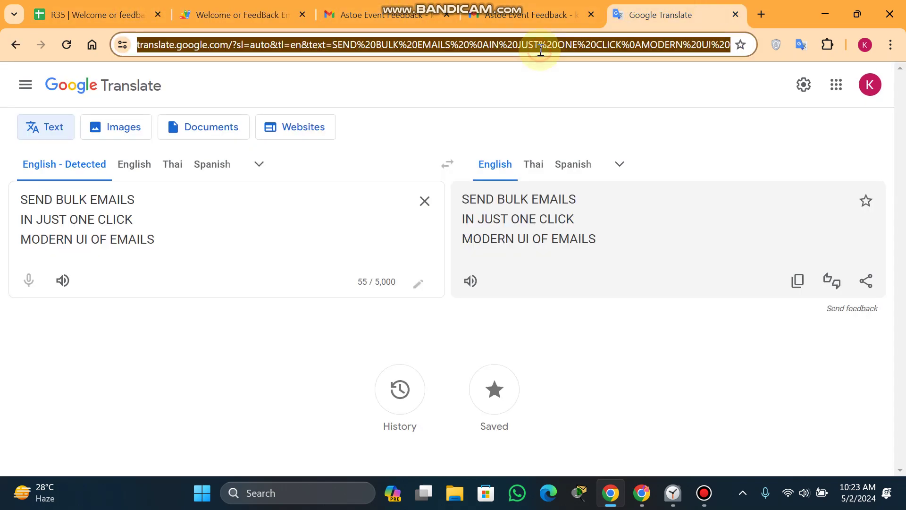
left_click_drag(635, 45, 571, 42)
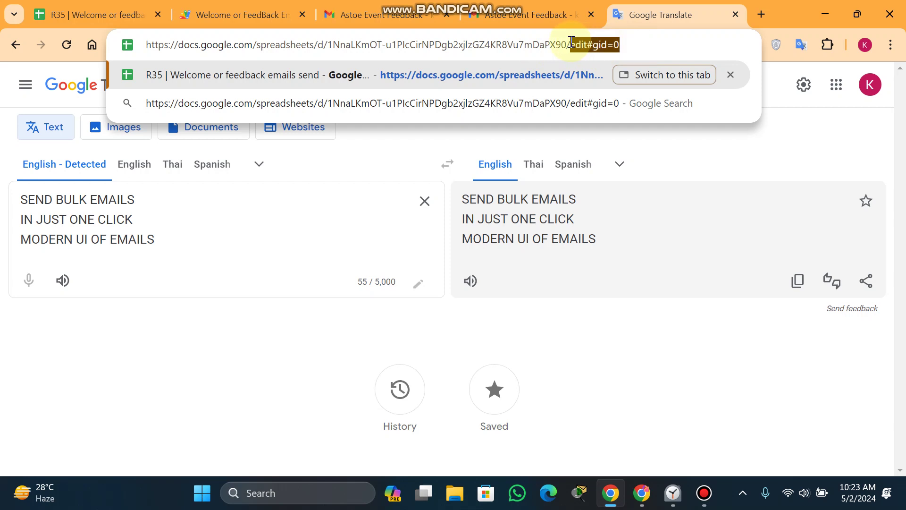
type("co")
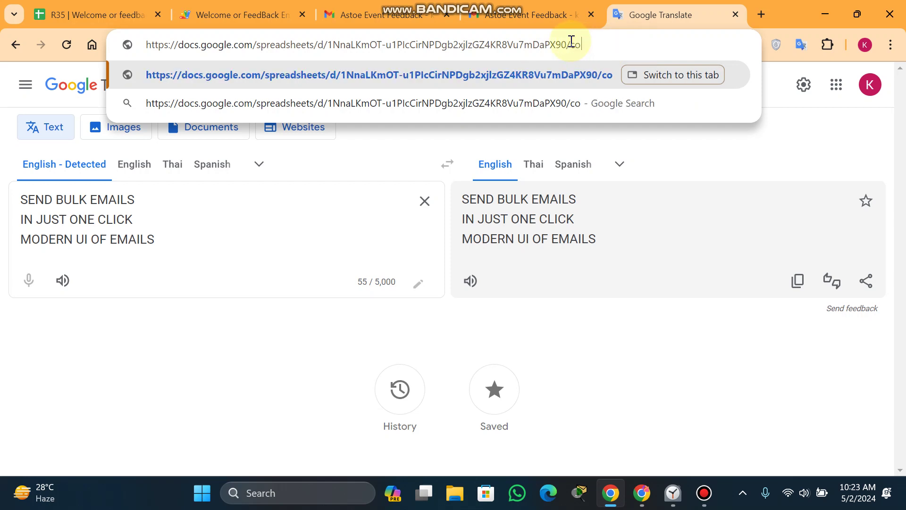
type("py")
key("Return")
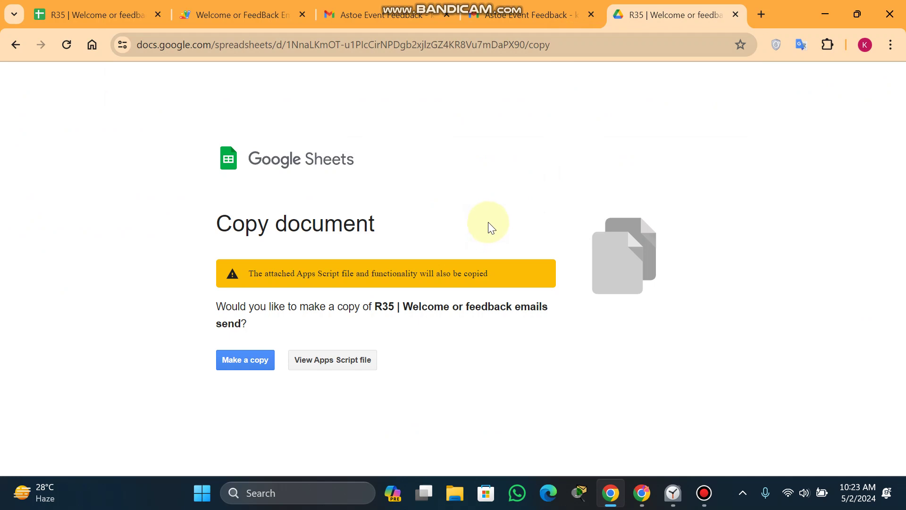
left_click(146, 6)
- Load rameezimdad.blogspot.com in a new tab and open its Login Web App posts
left_click(764, 12)
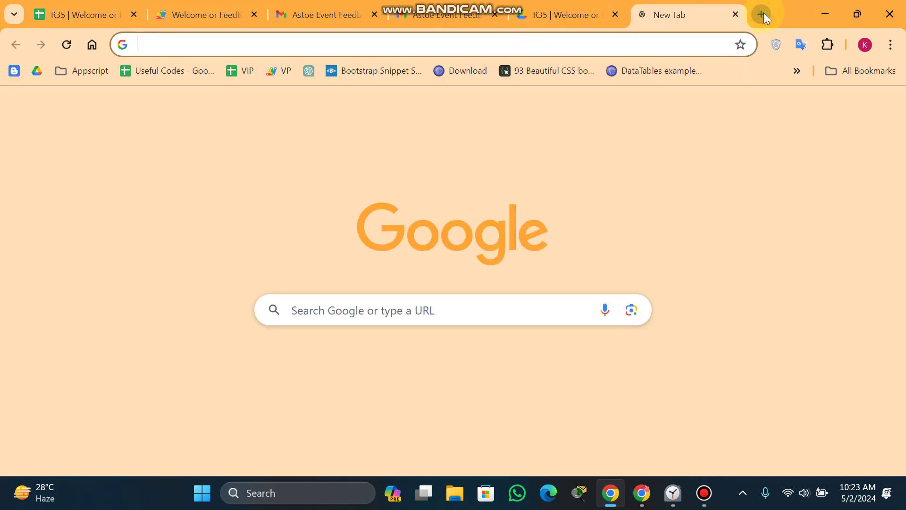
type("rameez")
key("Return")
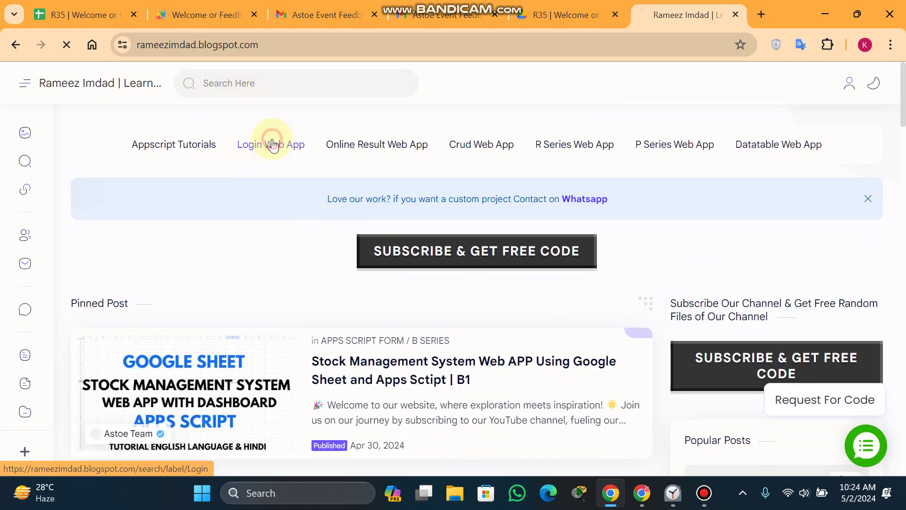
left_click(273, 145)
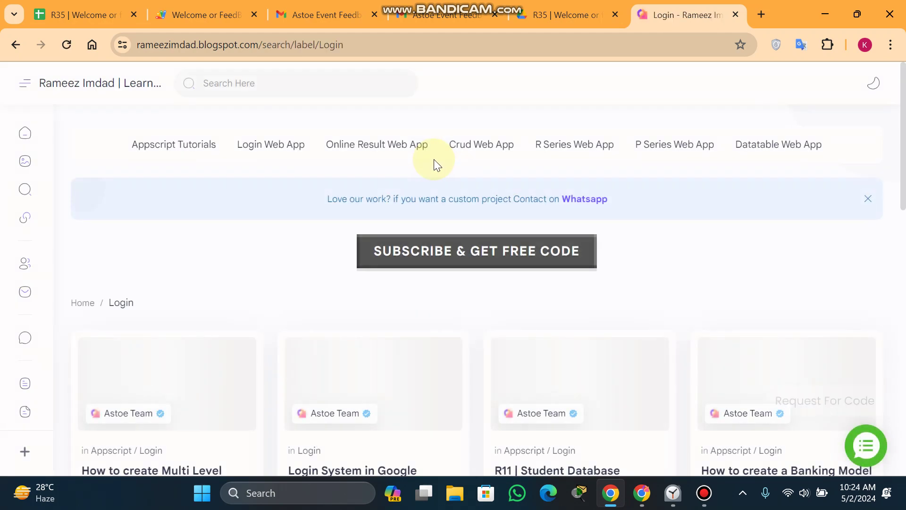
- Page through the older Login posts until the oldest one is shown
scroll(772, 227, "down", 3)
scroll(614, 192, "down", 5)
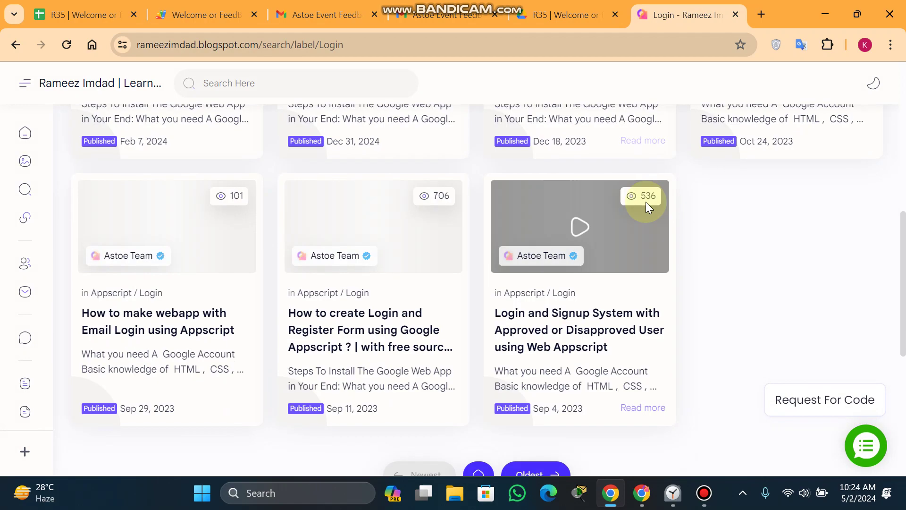
scroll(594, 250, "down", 5)
left_click(549, 196)
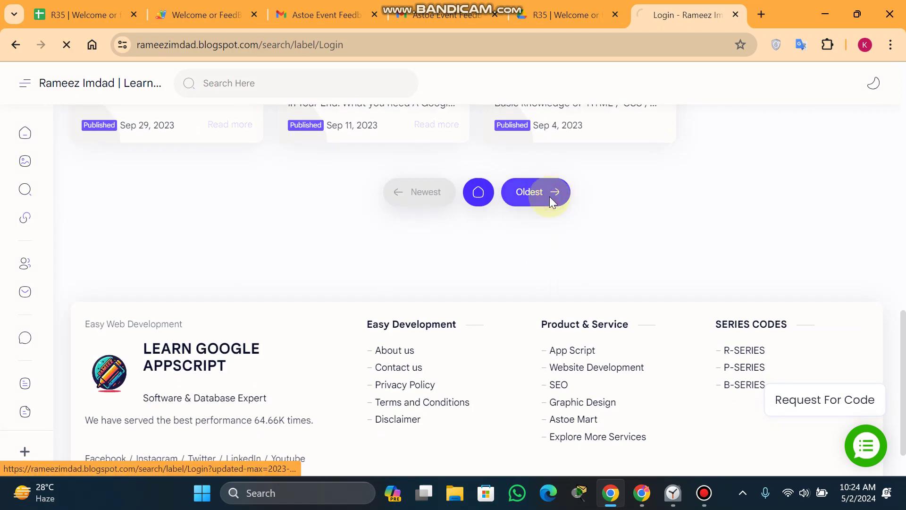
scroll(509, 182, "down", 3)
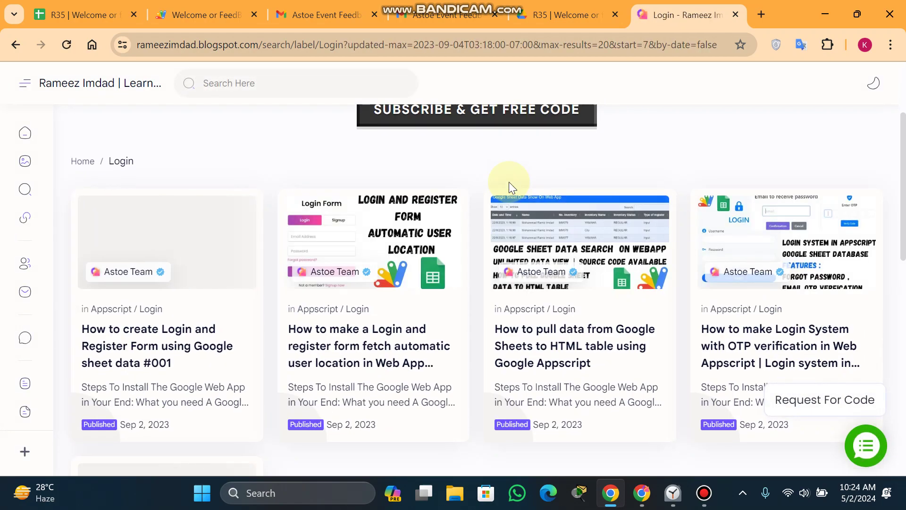
scroll(505, 184, "down", 5)
scroll(472, 255, "down", 5)
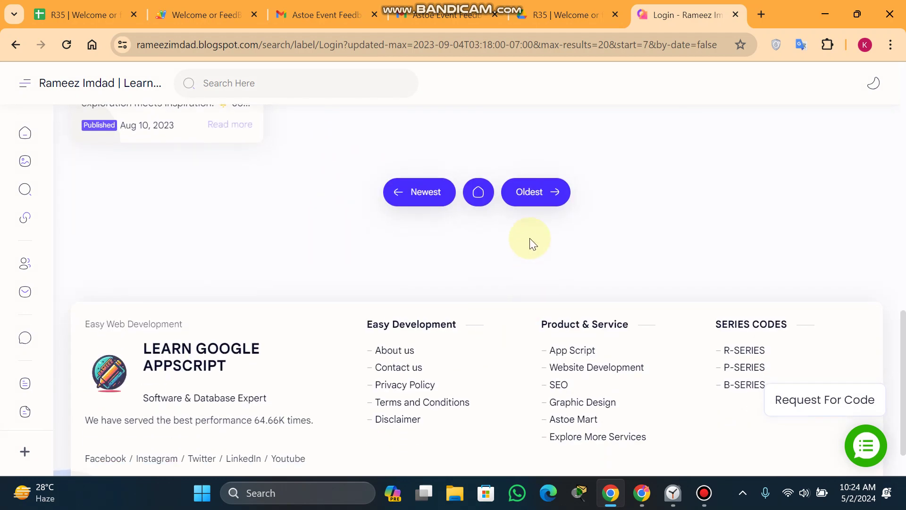
left_click(535, 189)
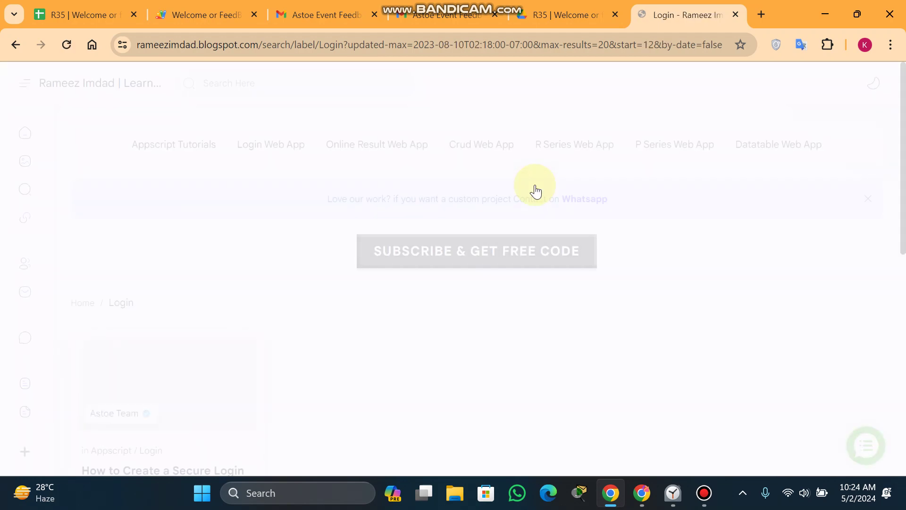
scroll(218, 302, "down", 3)
scroll(356, 297, "down", 5)
- Open the secure login and register form post and scroll through it to Make a Sheet Copy
scroll(203, 260, "up", 4)
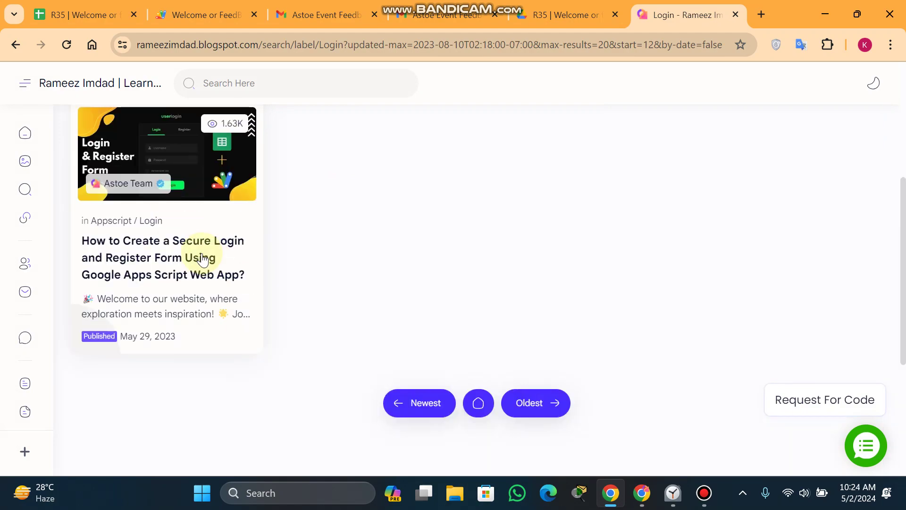
left_click(150, 273)
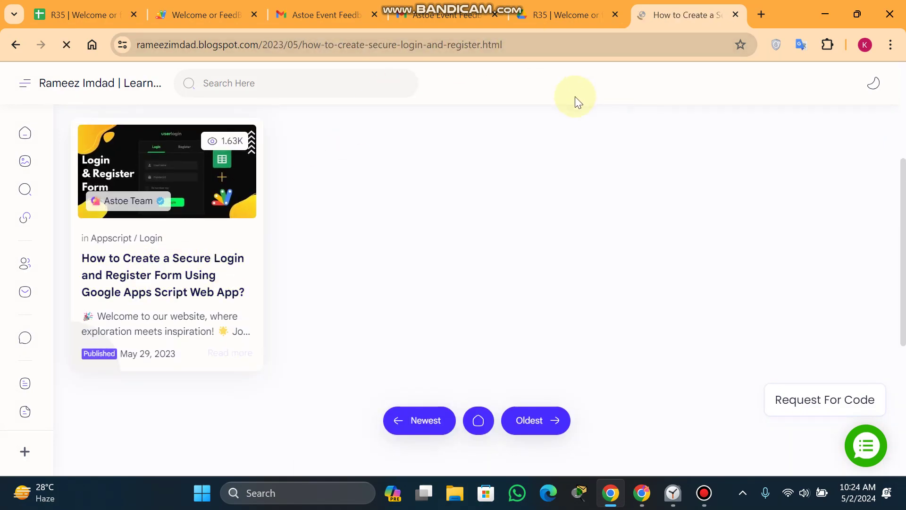
scroll(620, 333, "down", 2)
scroll(619, 332, "down", 10)
scroll(619, 332, "down", 10)
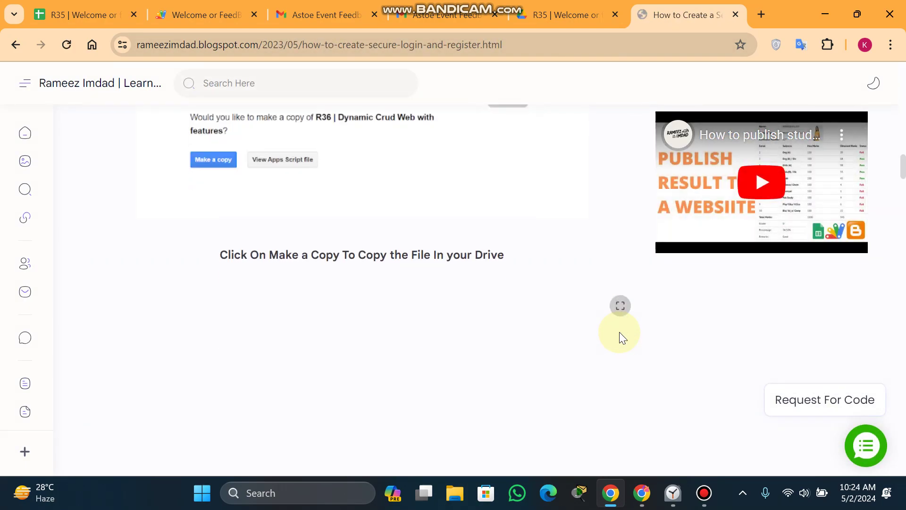
scroll(619, 332, "down", 6)
scroll(623, 335, "down", 5)
scroll(533, 328, "down", 4)
scroll(472, 335, "down", 3)
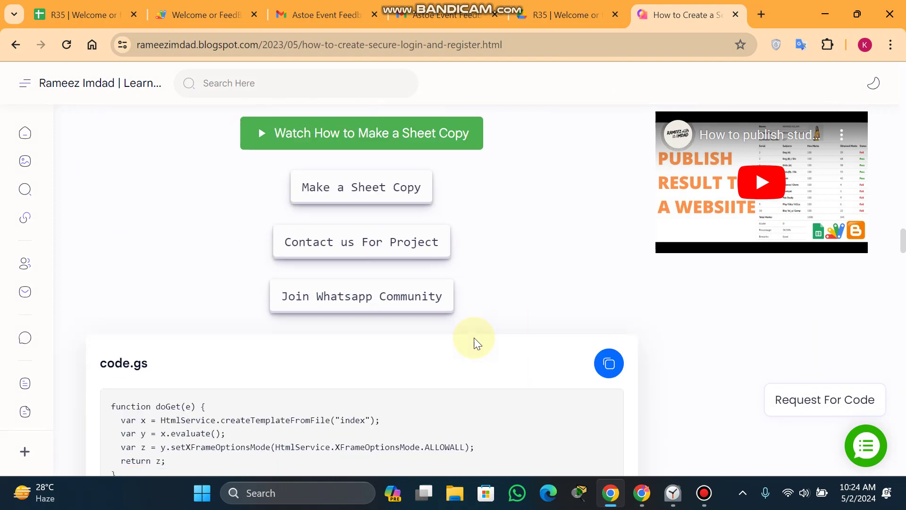
scroll(471, 313, "down", 3)
scroll(466, 300, "down", 10)
scroll(466, 301, "down", 6)
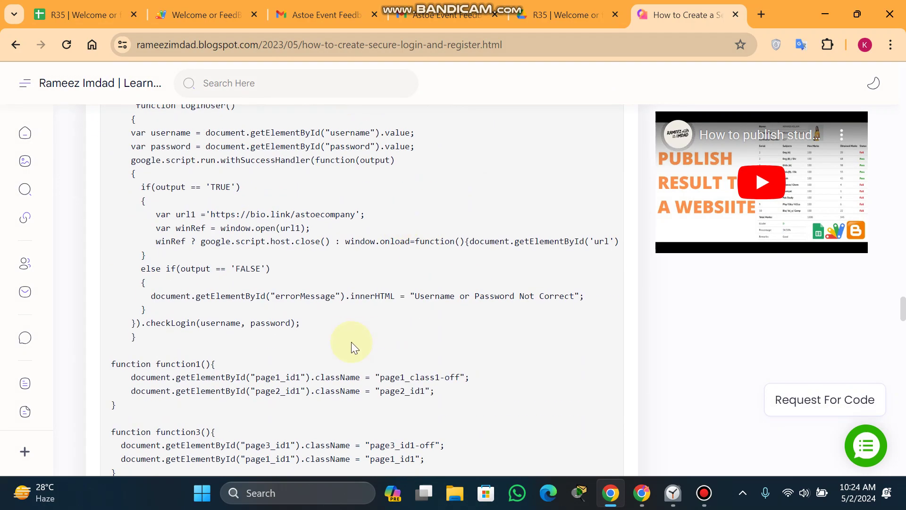
scroll(364, 351, "up", 9)
scroll(364, 351, "up", 10)
scroll(370, 350, "up", 8)
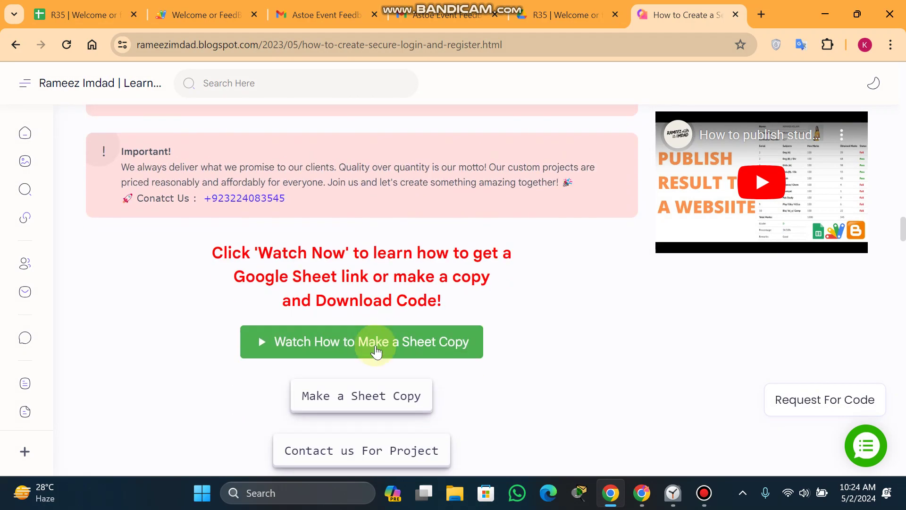
scroll(380, 329, "down", 3)
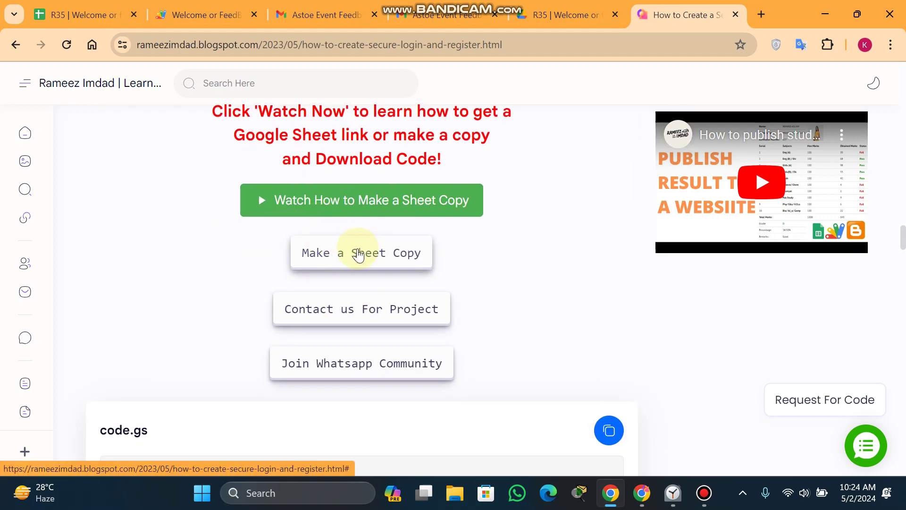
- Follow the Make a Sheet Copy link, close the YouTube popup, then close the article tab
left_click(358, 253)
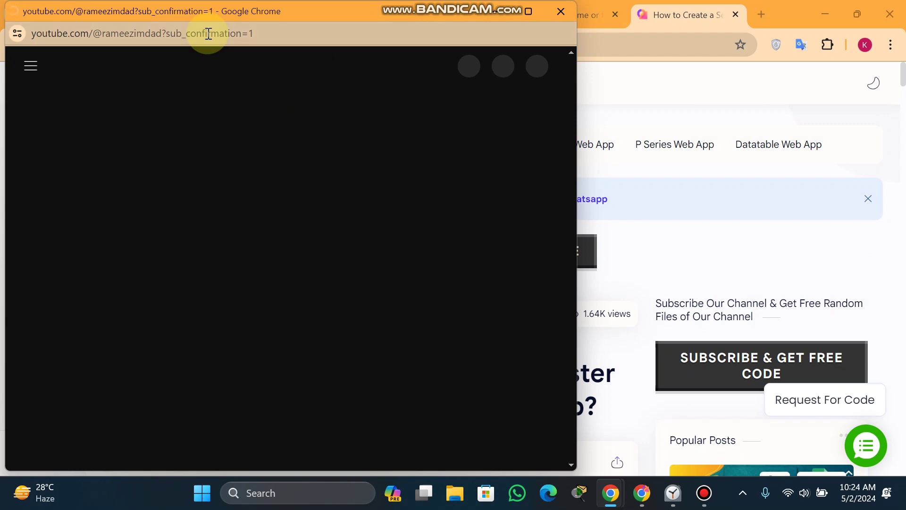
left_click(553, 12)
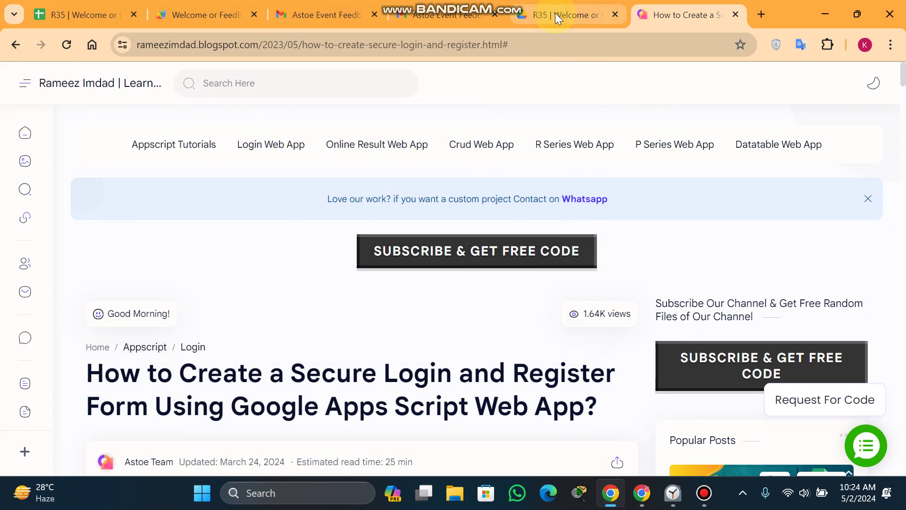
scroll(406, 186, "down", 5)
scroll(412, 187, "down", 5)
scroll(414, 186, "down", 10)
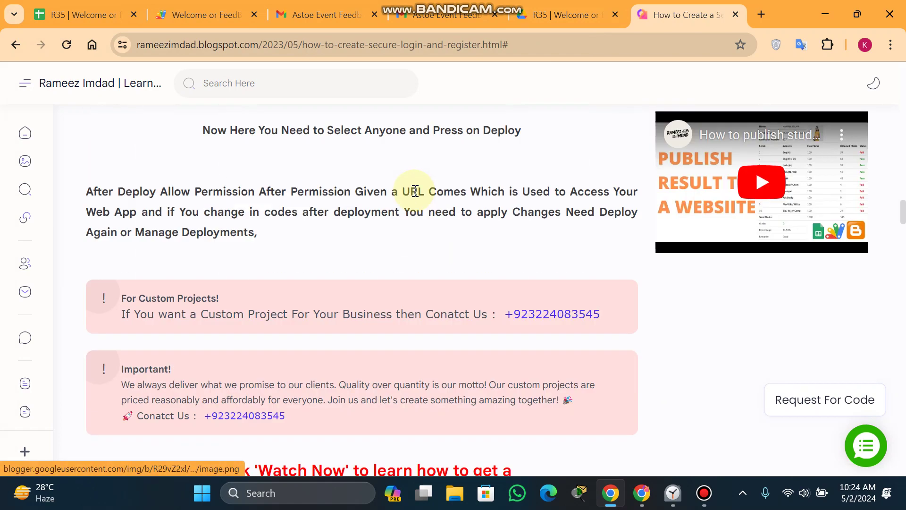
scroll(413, 189, "down", 5)
scroll(414, 191, "up", 10)
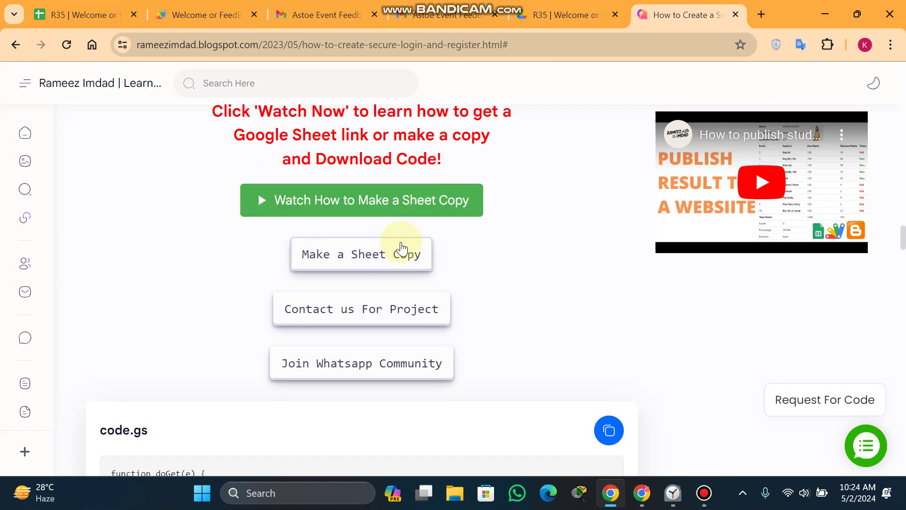
left_click(398, 253)
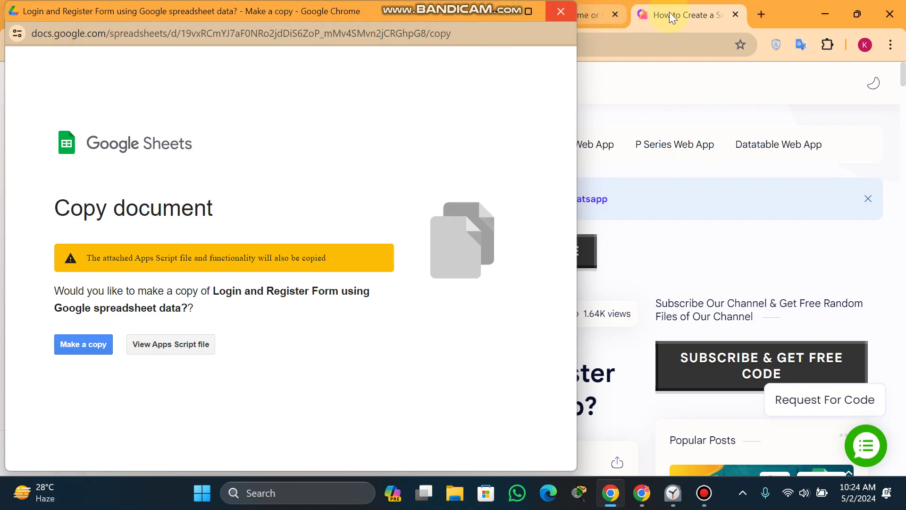
left_click(735, 14)
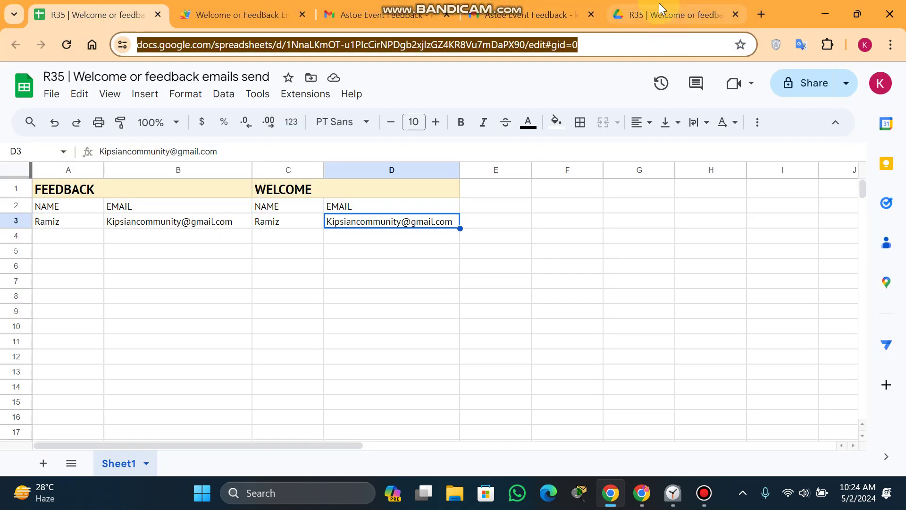
- Make a copy of R35 from the Copy document page and dismiss the Clock notification
left_click(571, 296)
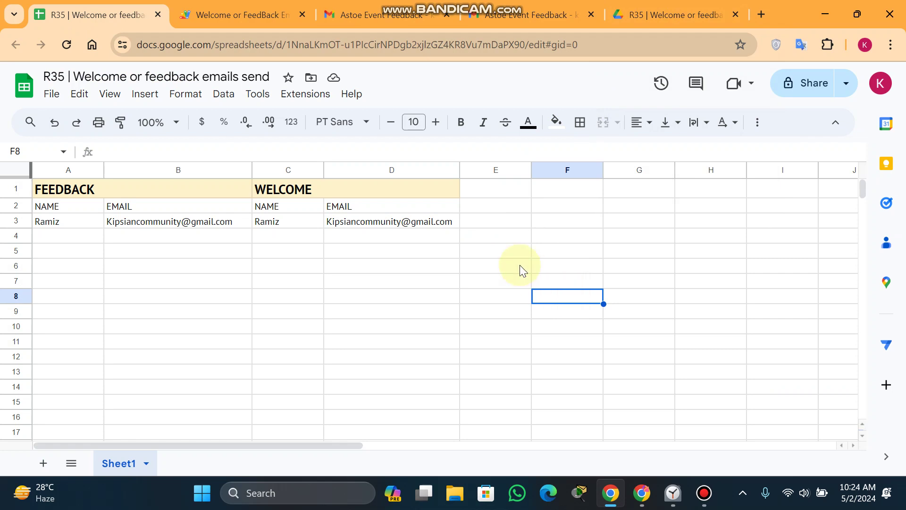
left_click(670, 14)
left_click(259, 361)
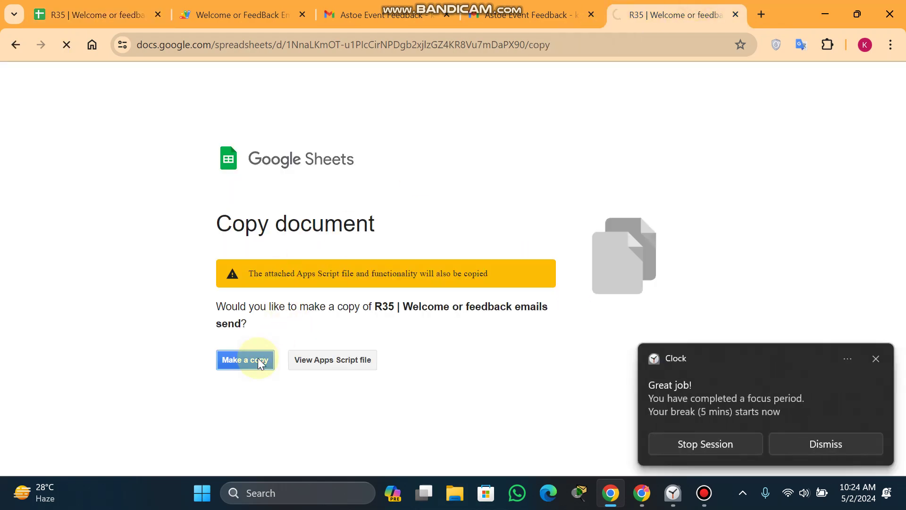
left_click(821, 439)
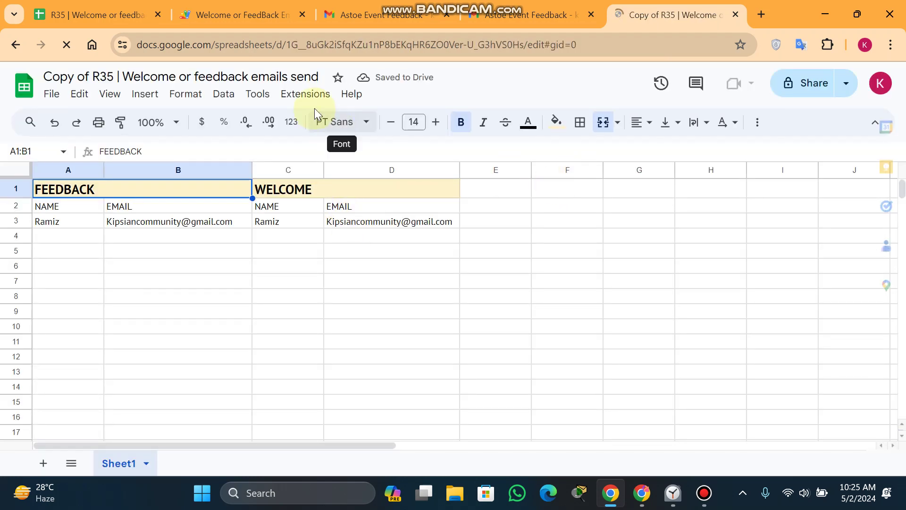
- Run feedbackMessage in the copied sheet, authorize it, and close the sign-in window
left_click(306, 97)
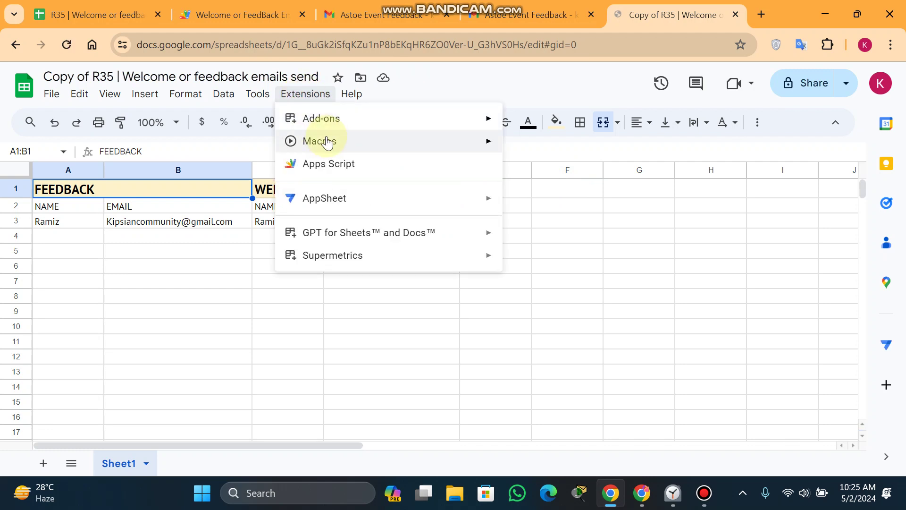
mouse_move(319, 141)
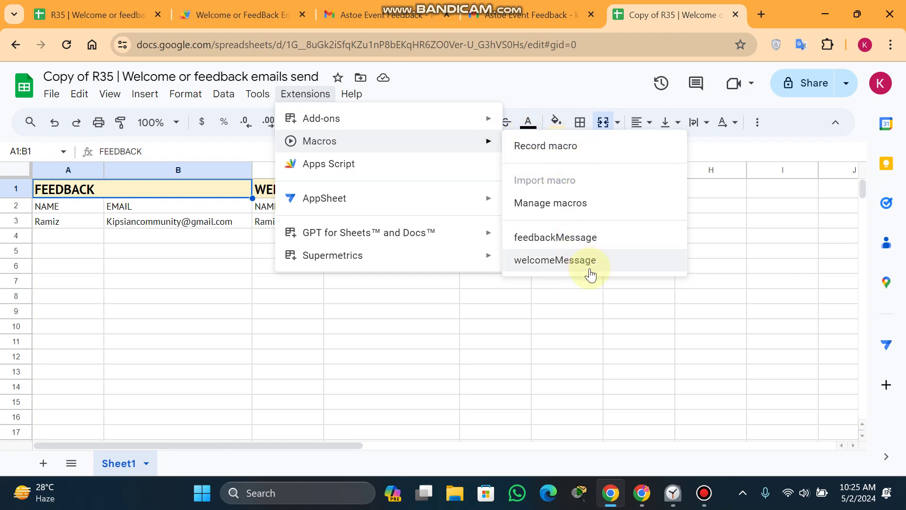
left_click(556, 239)
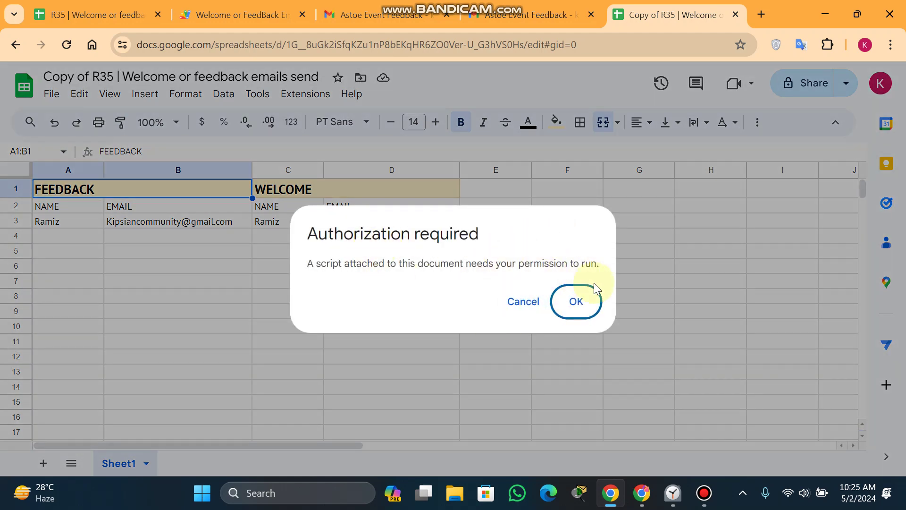
left_click(579, 299)
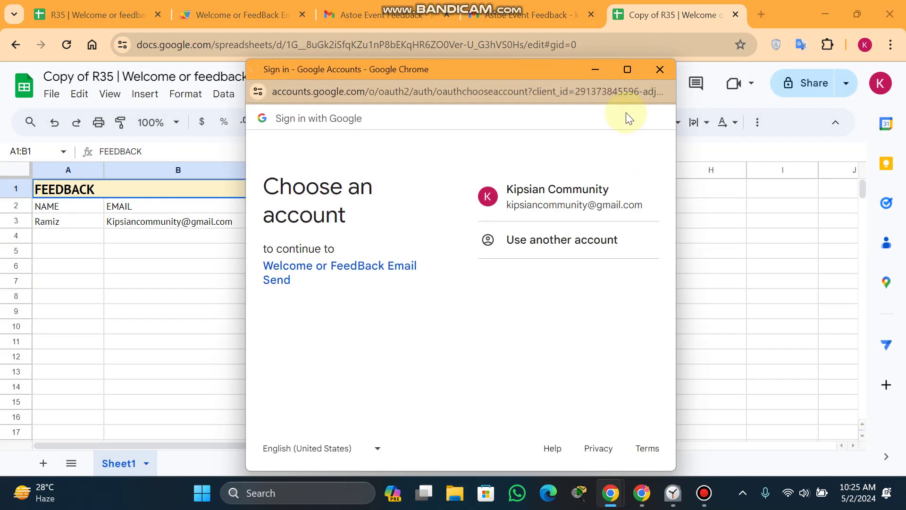
left_click(656, 73)
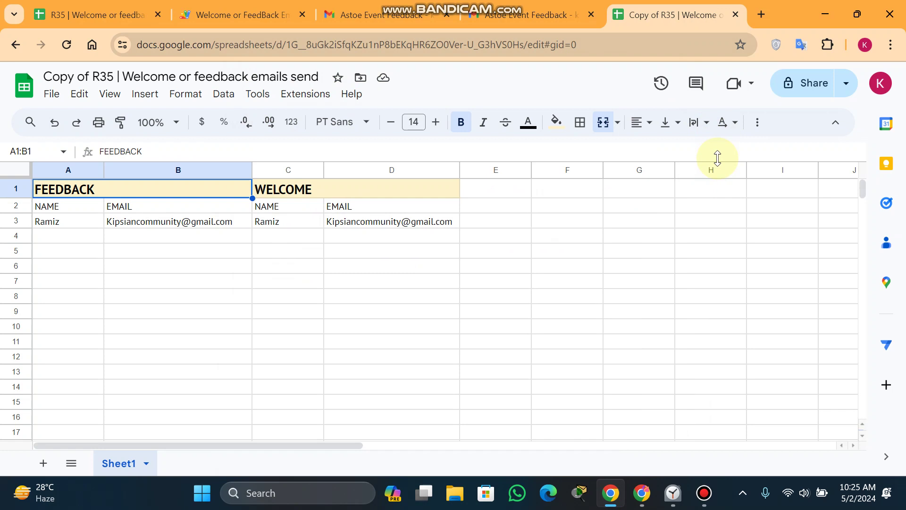
left_click(703, 493)
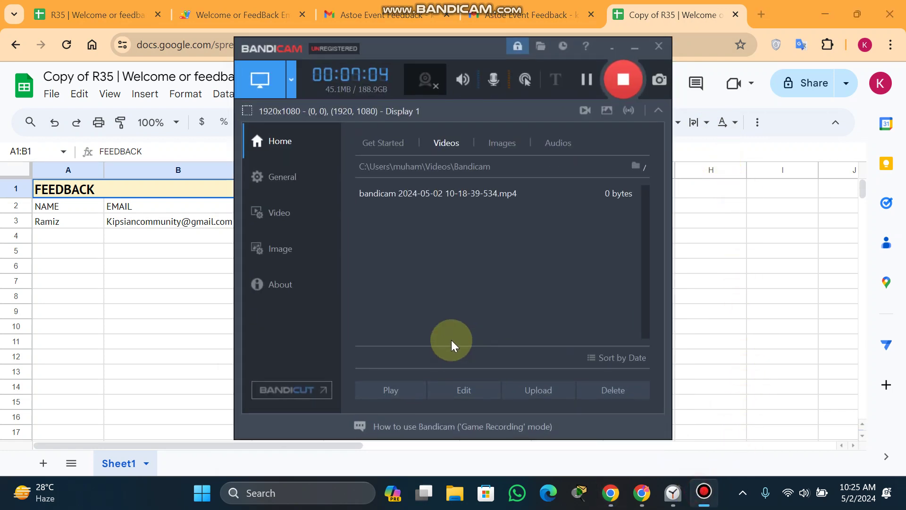